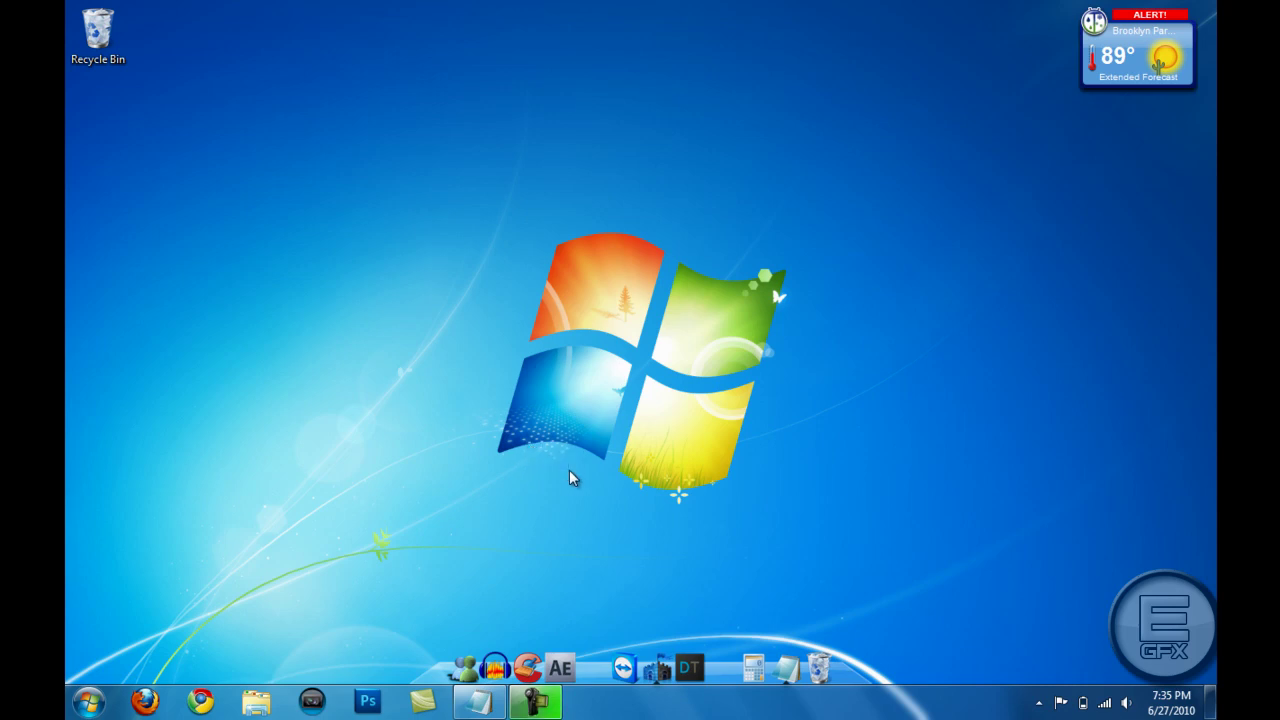
Restore the registry-path notes in Notepad, snap them to the right half, and open Start search.
click(487, 710)
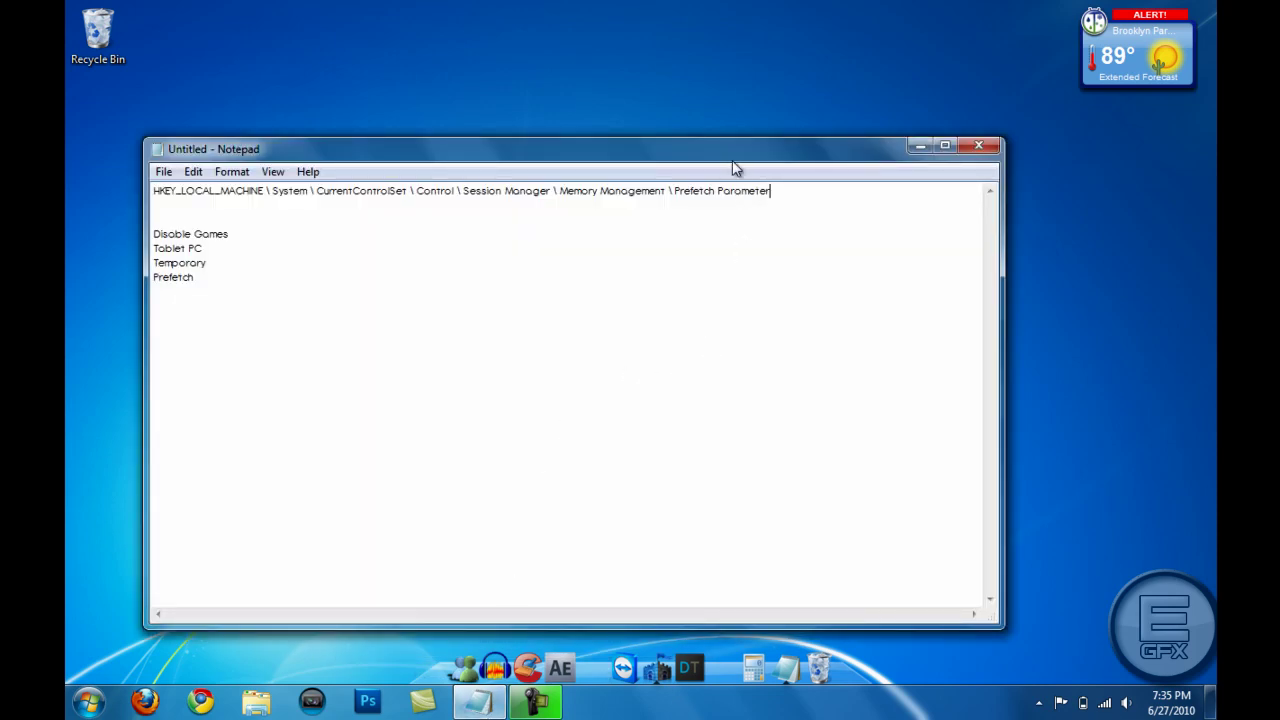
drag(898, 160, 1214, 134)
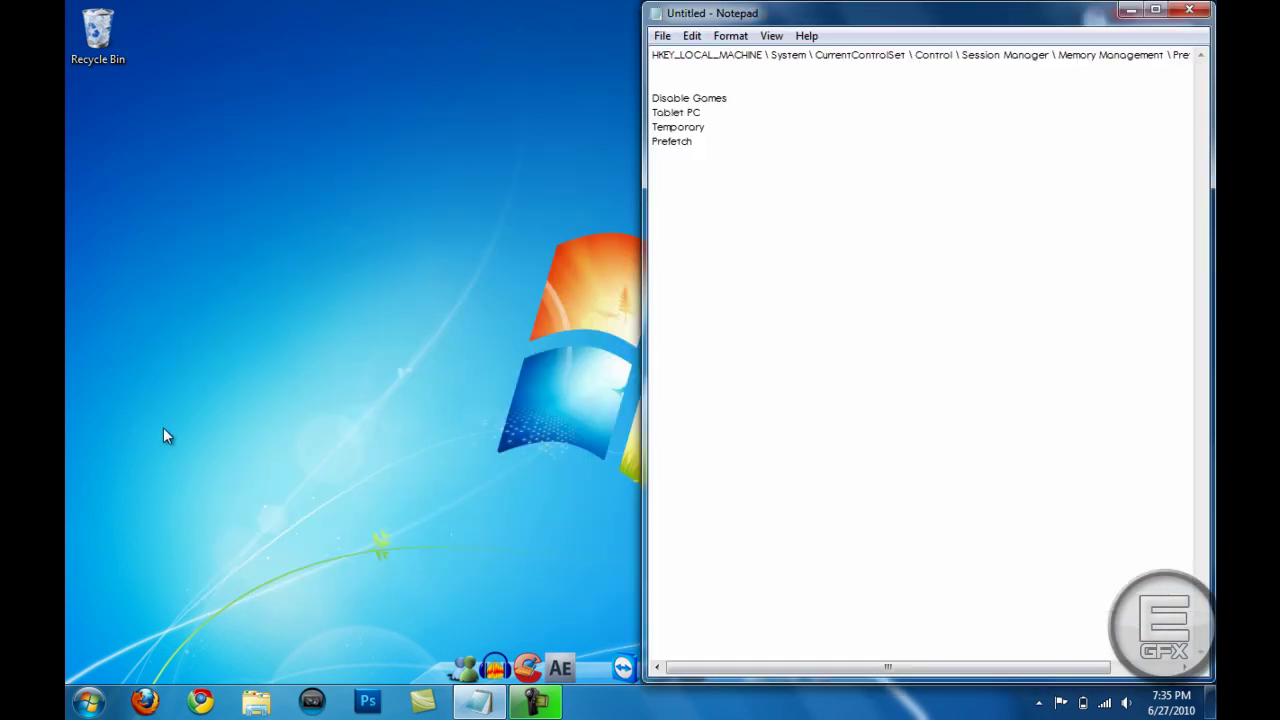
click(90, 704)
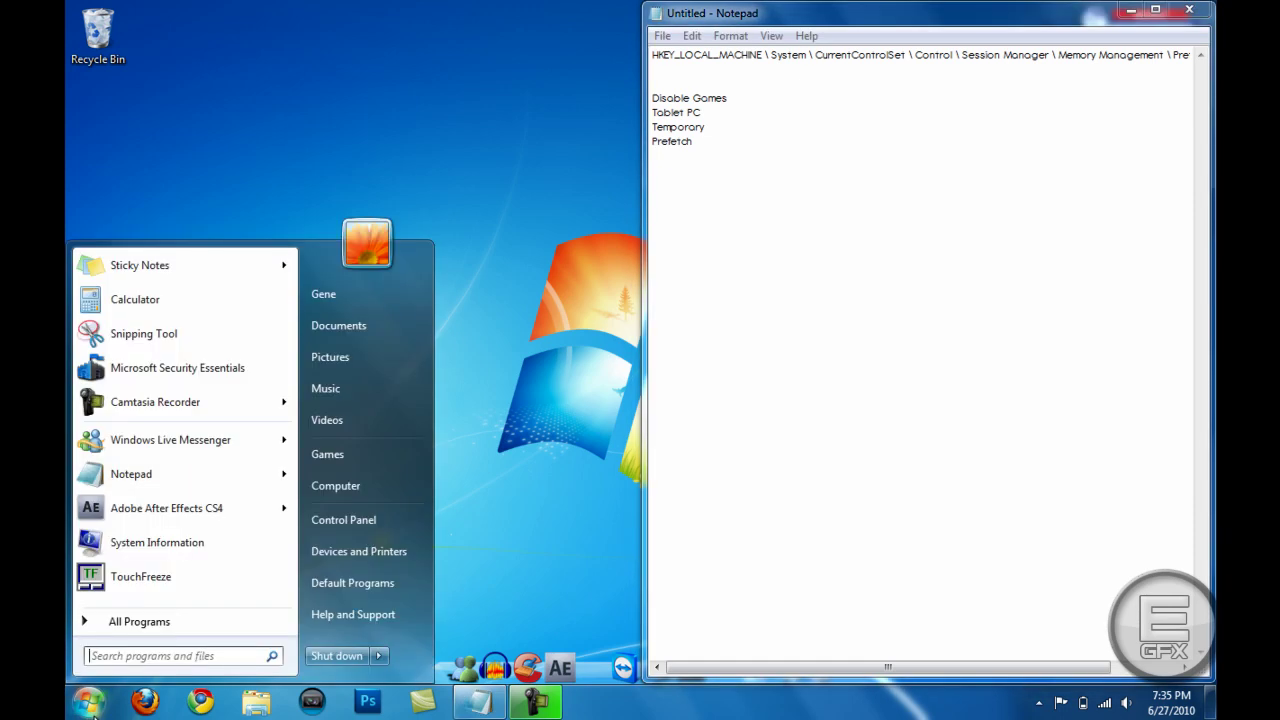
Launch Registry Editor from a 'reg' search and snap it to the left half.
text(regedit)
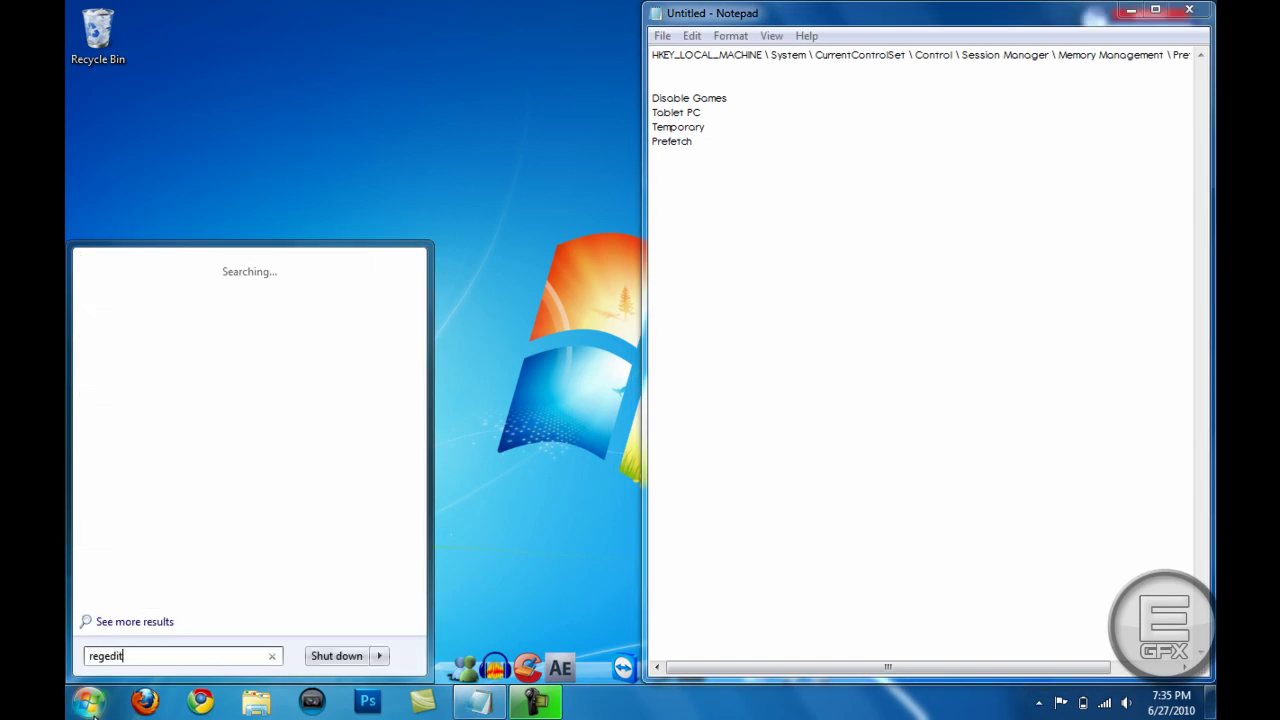
key(Return)
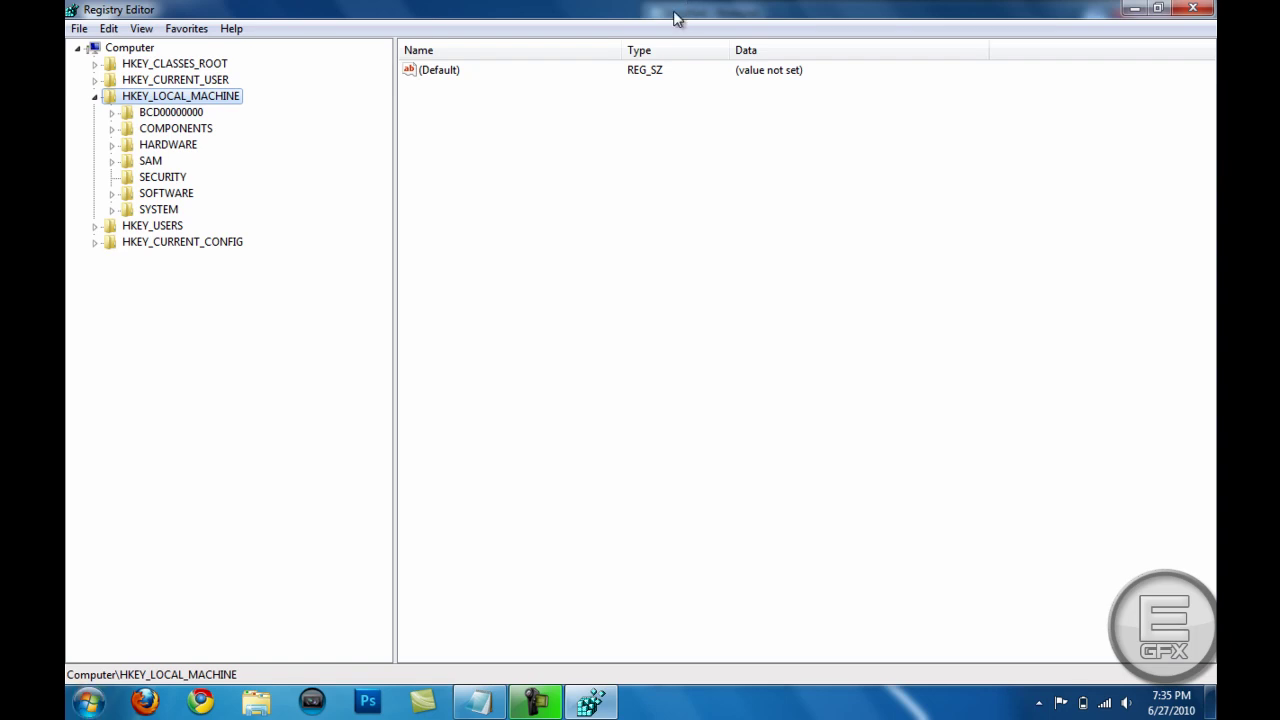
drag(680, 14, 66, 196)
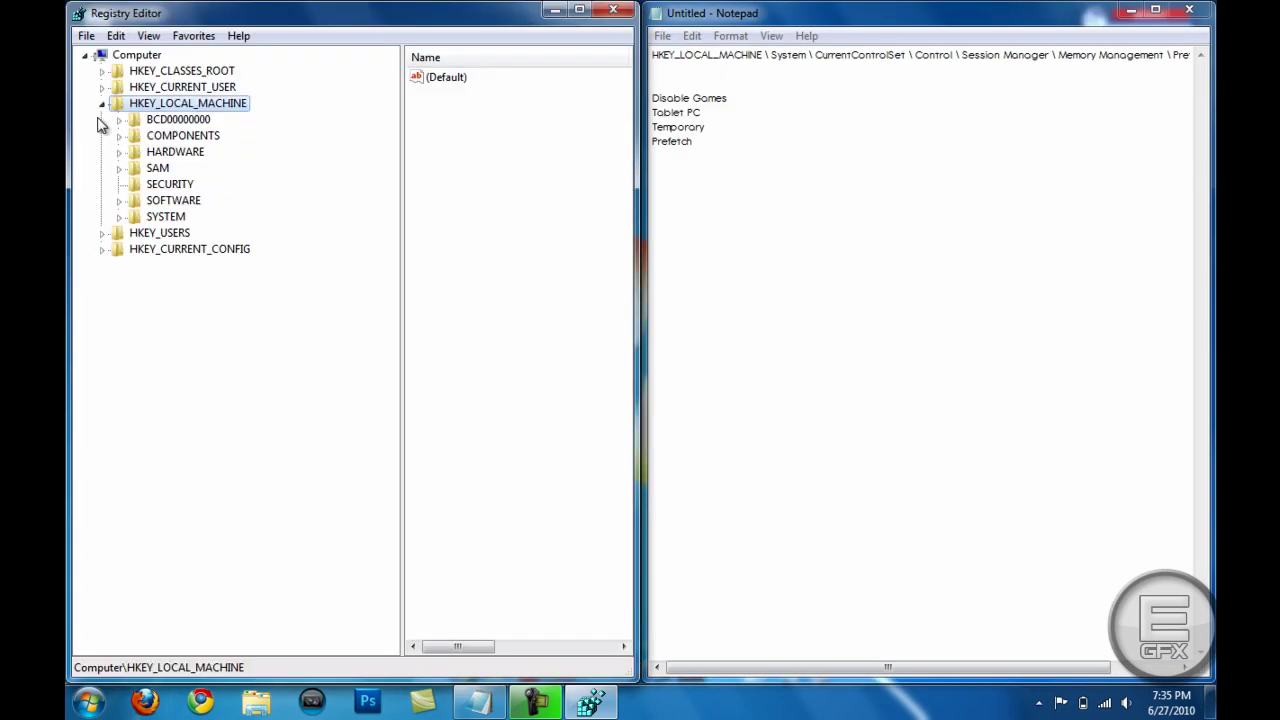
Expand HKEY_LOCAL_MACHINE > SYSTEM > CurrentControlSet > Control in the key tree.
click(104, 103)
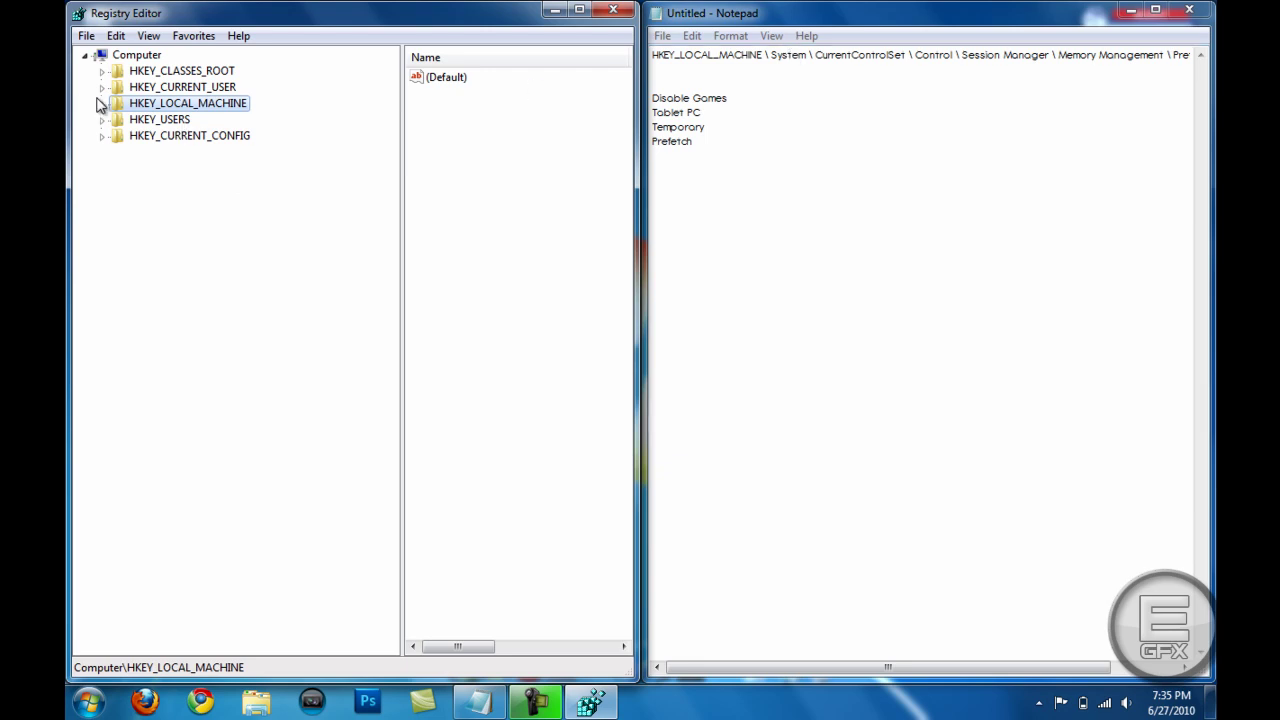
click(101, 103)
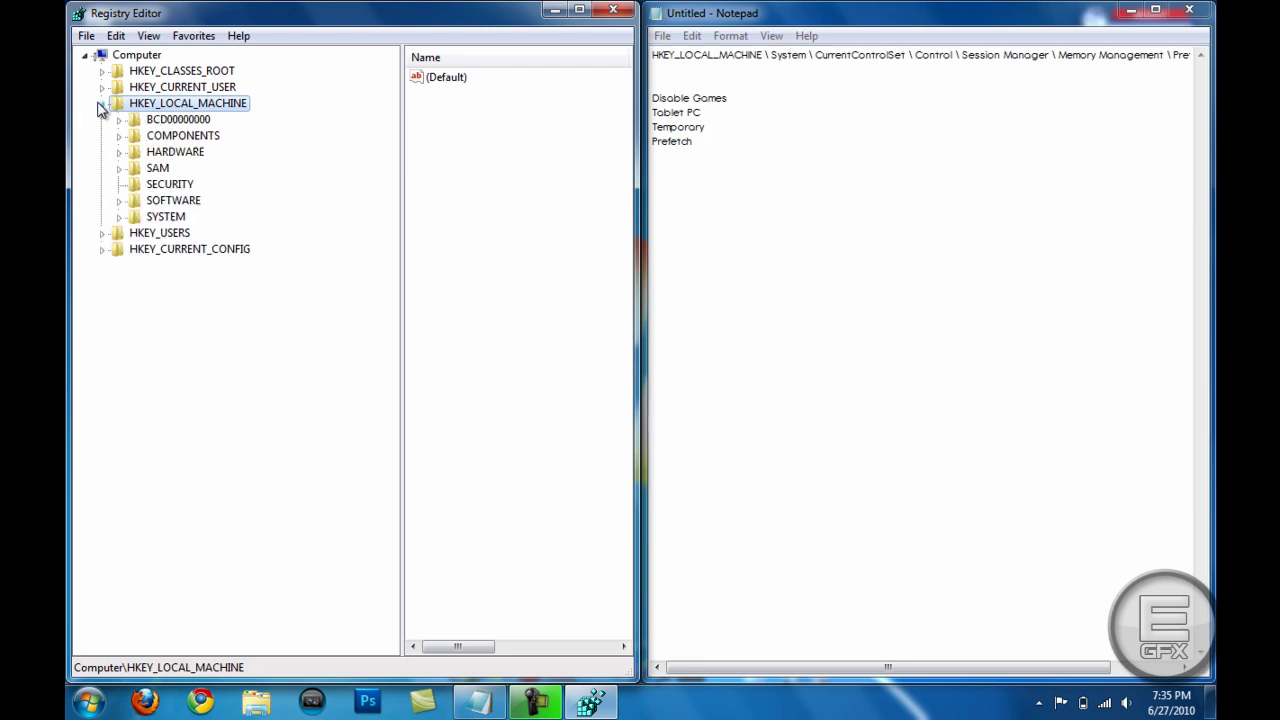
click(119, 216)
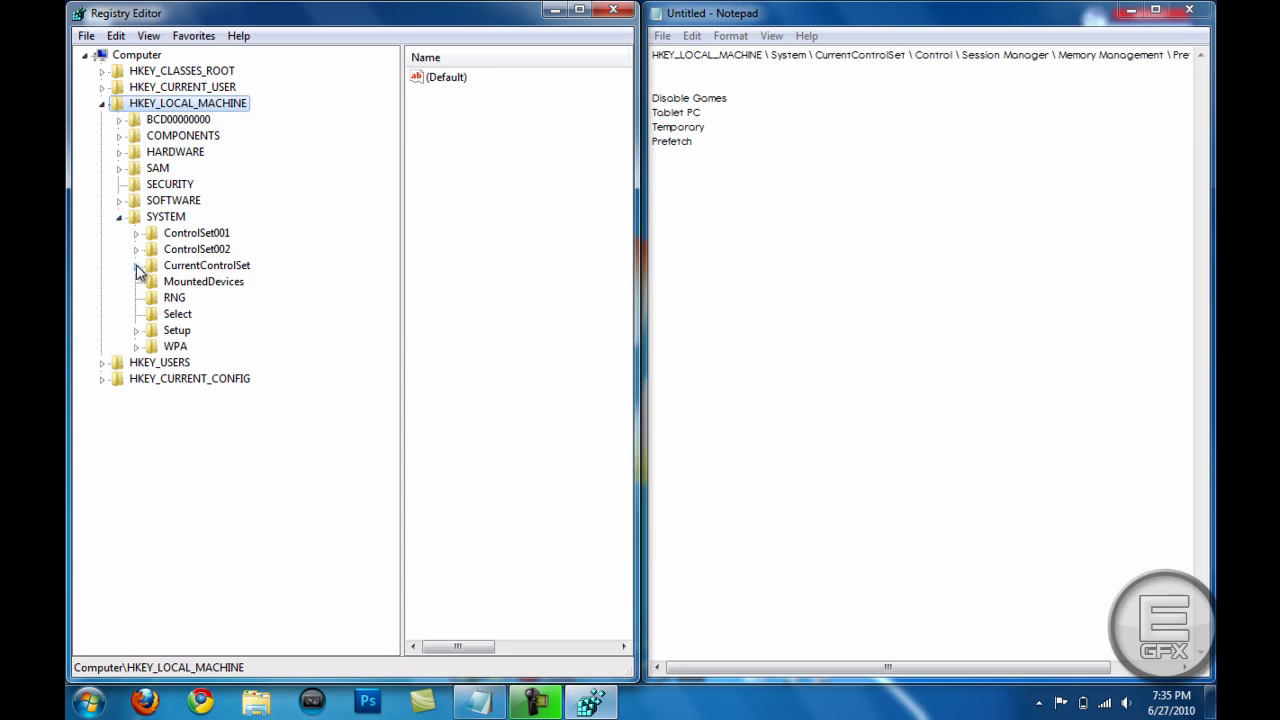
click(136, 266)
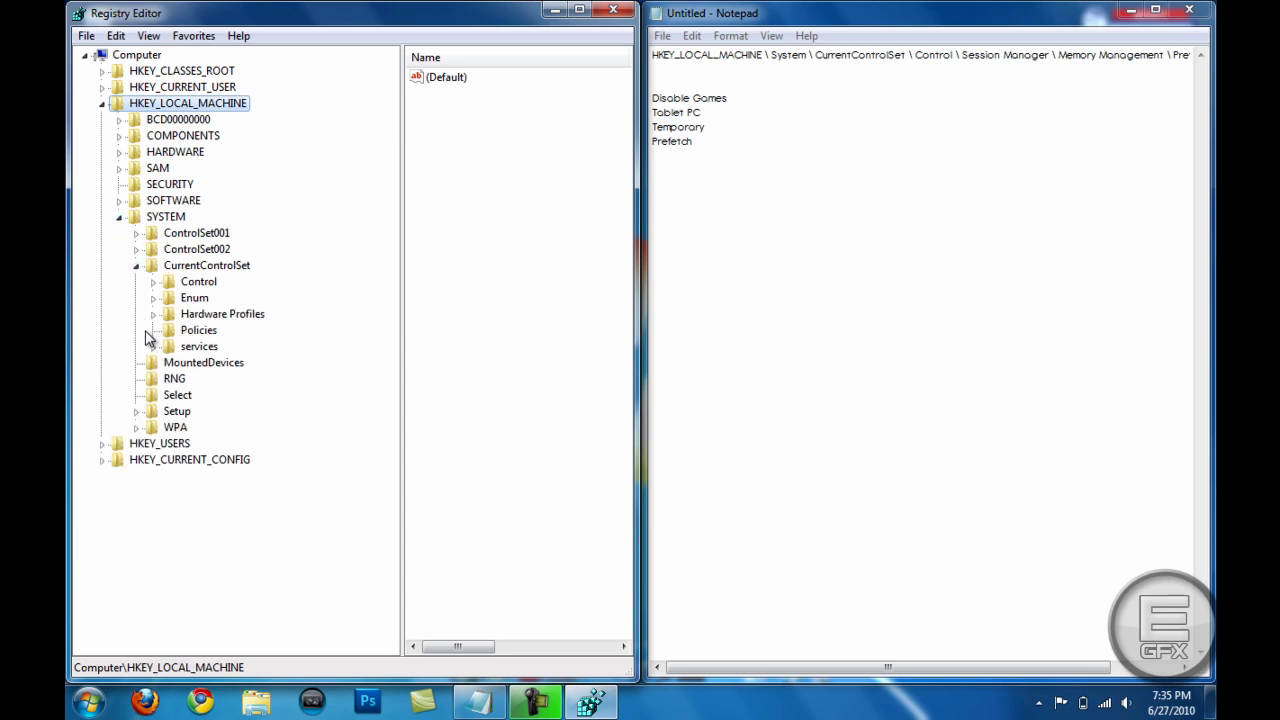
click(154, 282)
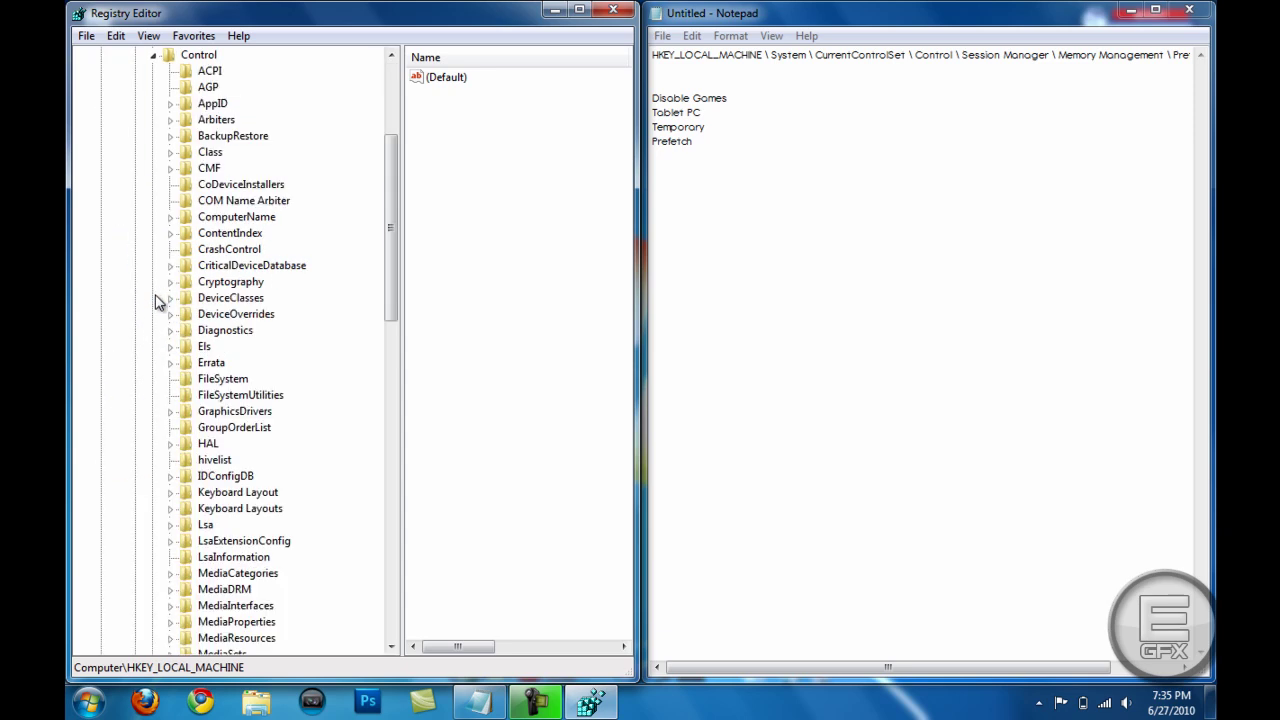
scroll(185, 445, down, 6)
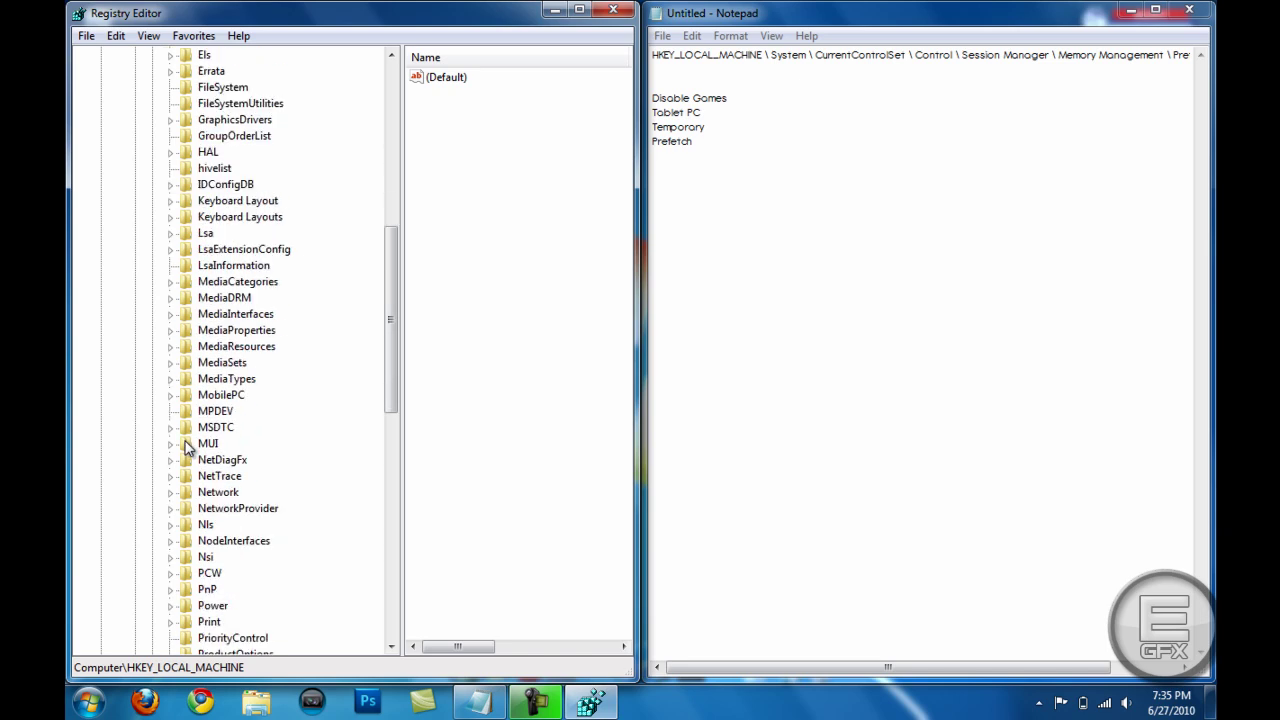
scroll(185, 445, down, 7)
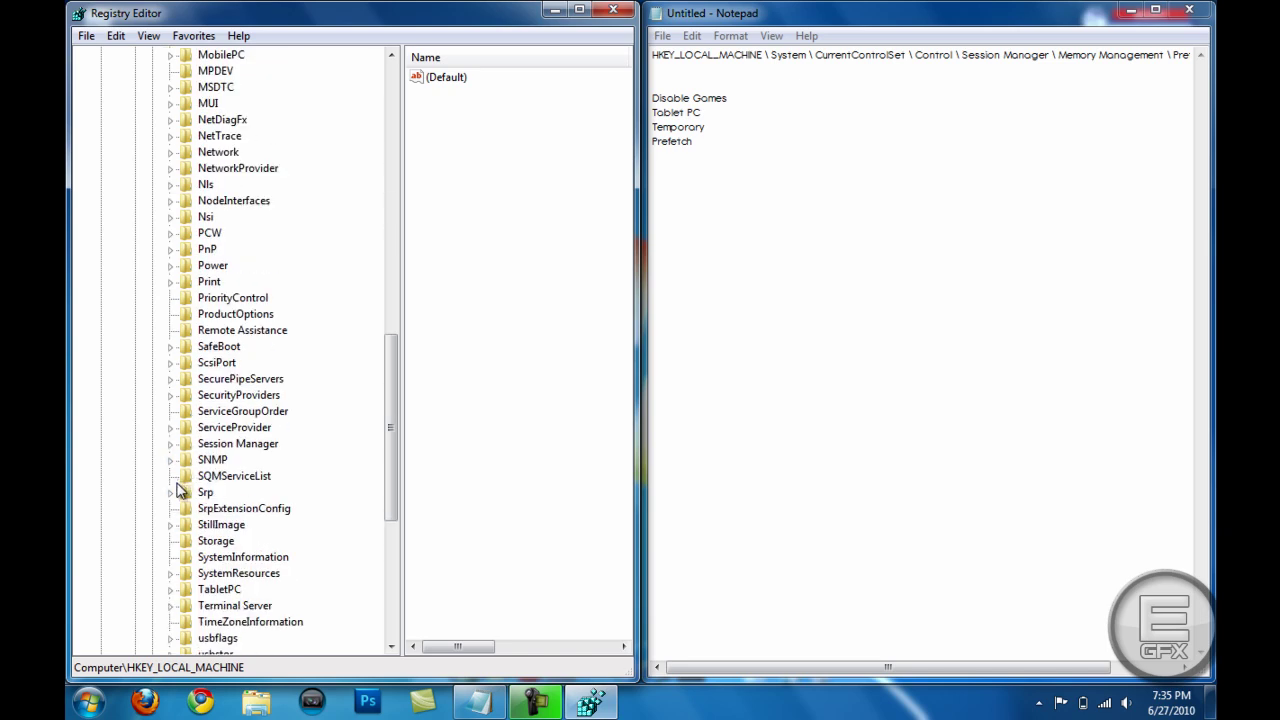
Expand Session Manager > Memory Management, select PrefetchParameters, and maximize Registry Editor.
click(174, 446)
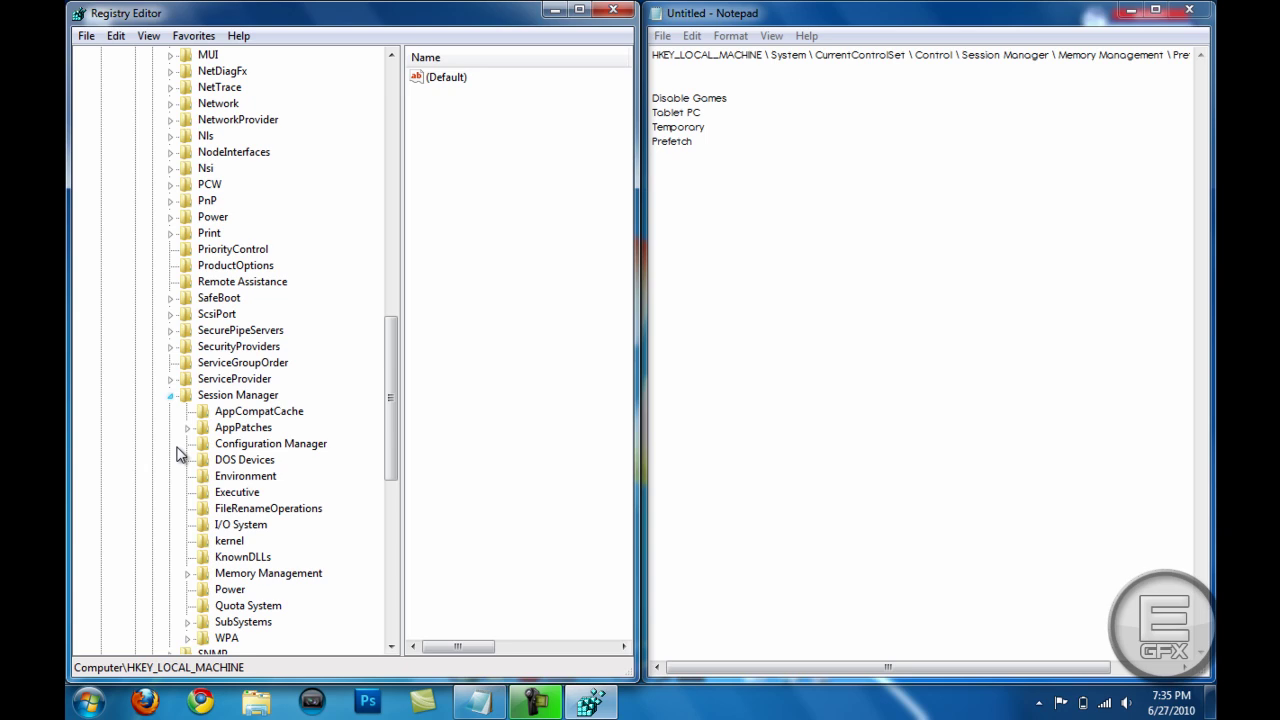
scroll(176, 454, down, 2)
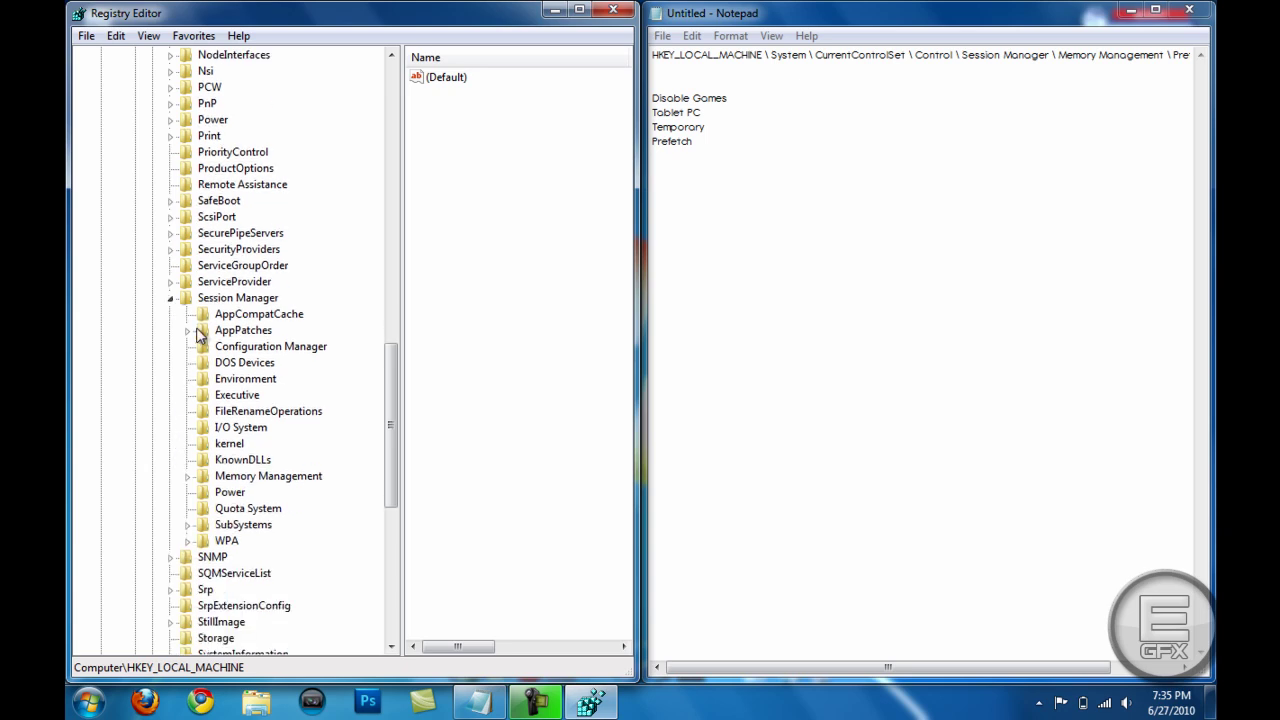
click(188, 477)
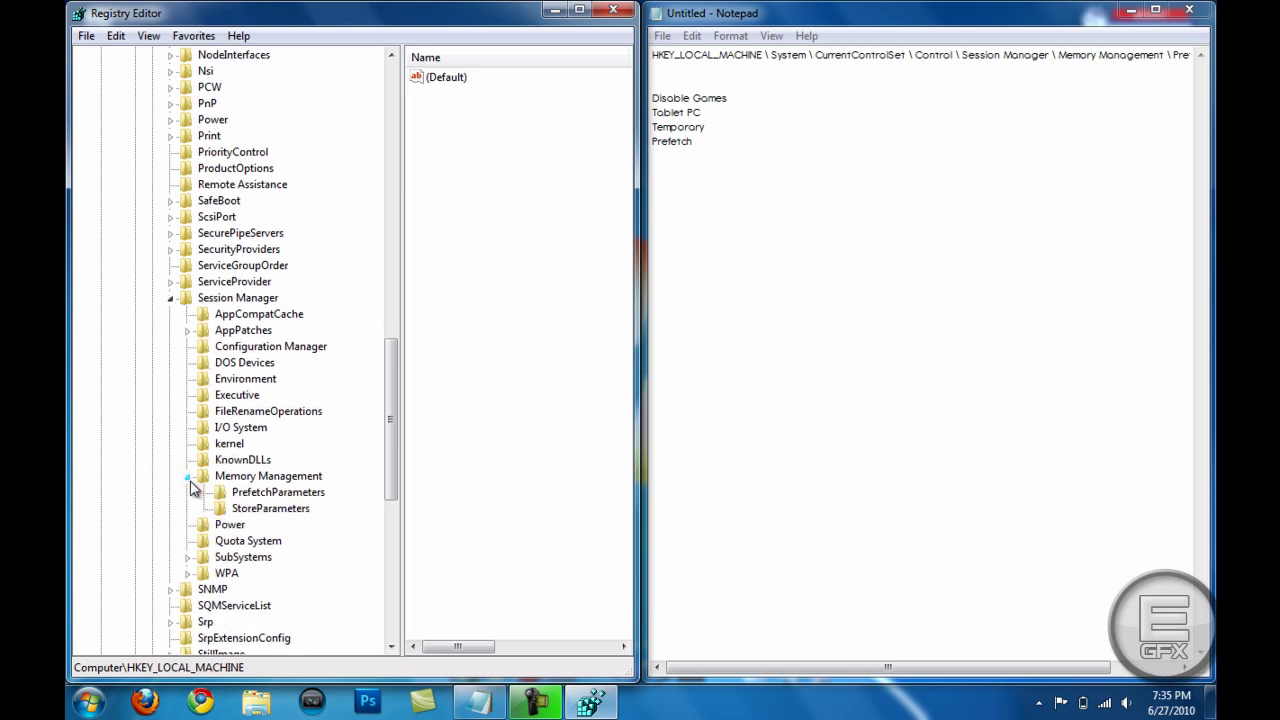
scroll(195, 485, down, 1)
click(254, 448)
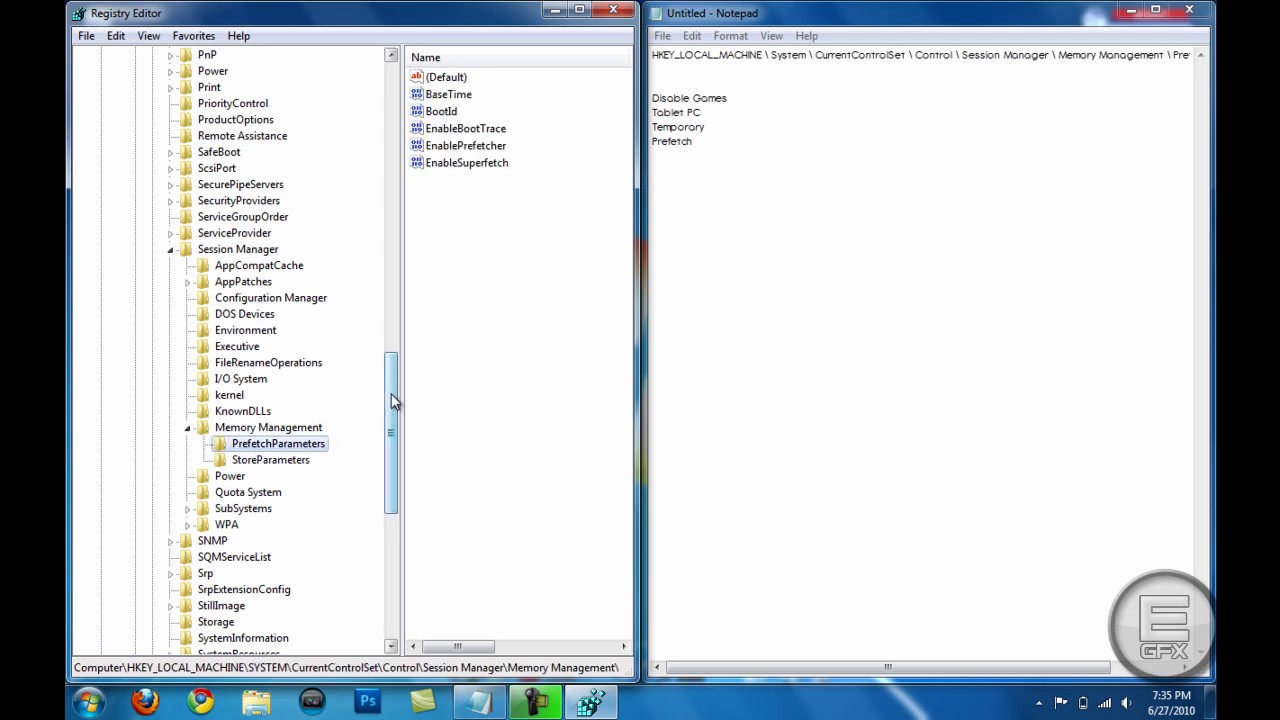
drag(458, 647, 465, 647)
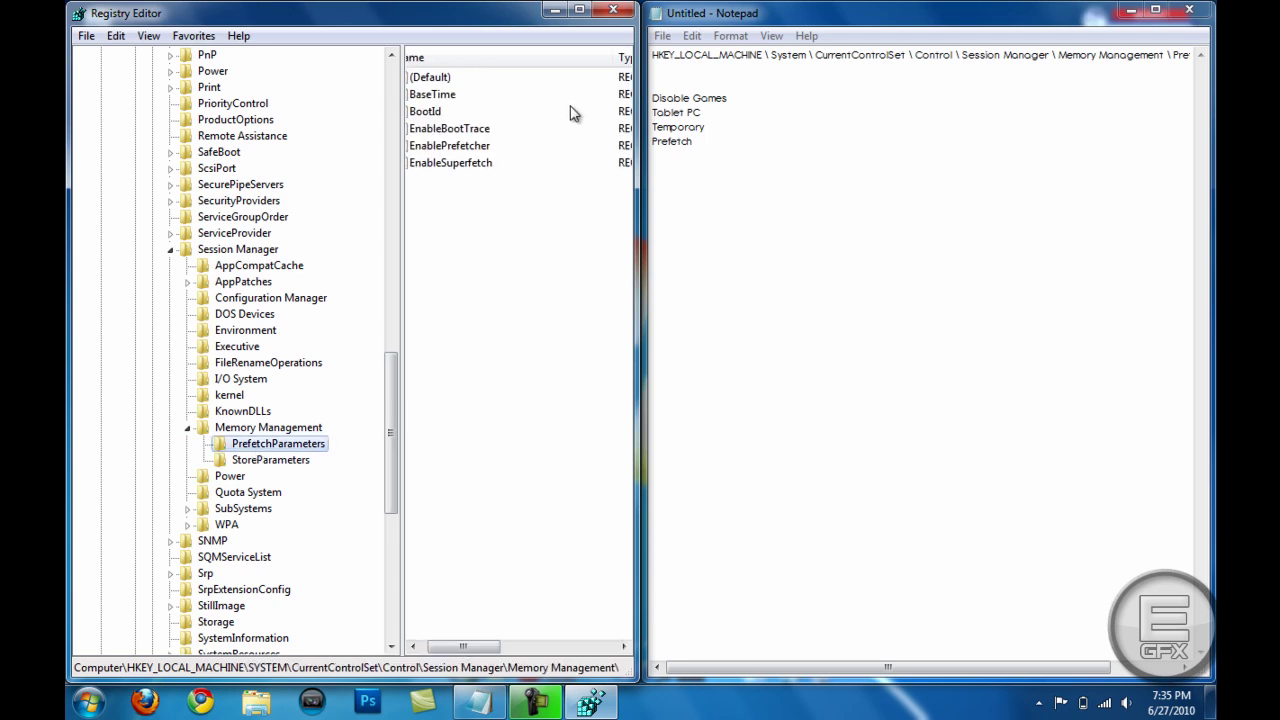
click(579, 10)
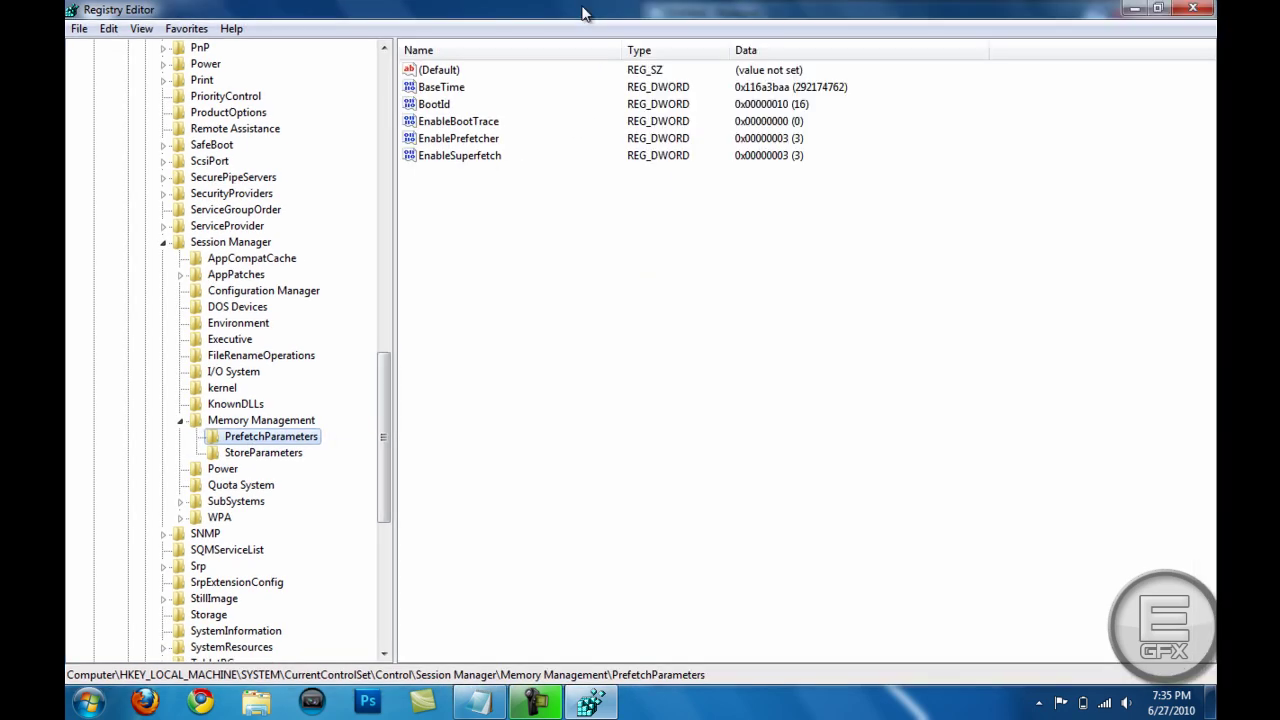
Change EnableSuperfetch's value data to 0 and close Registry Editor.
double_click(471, 157)
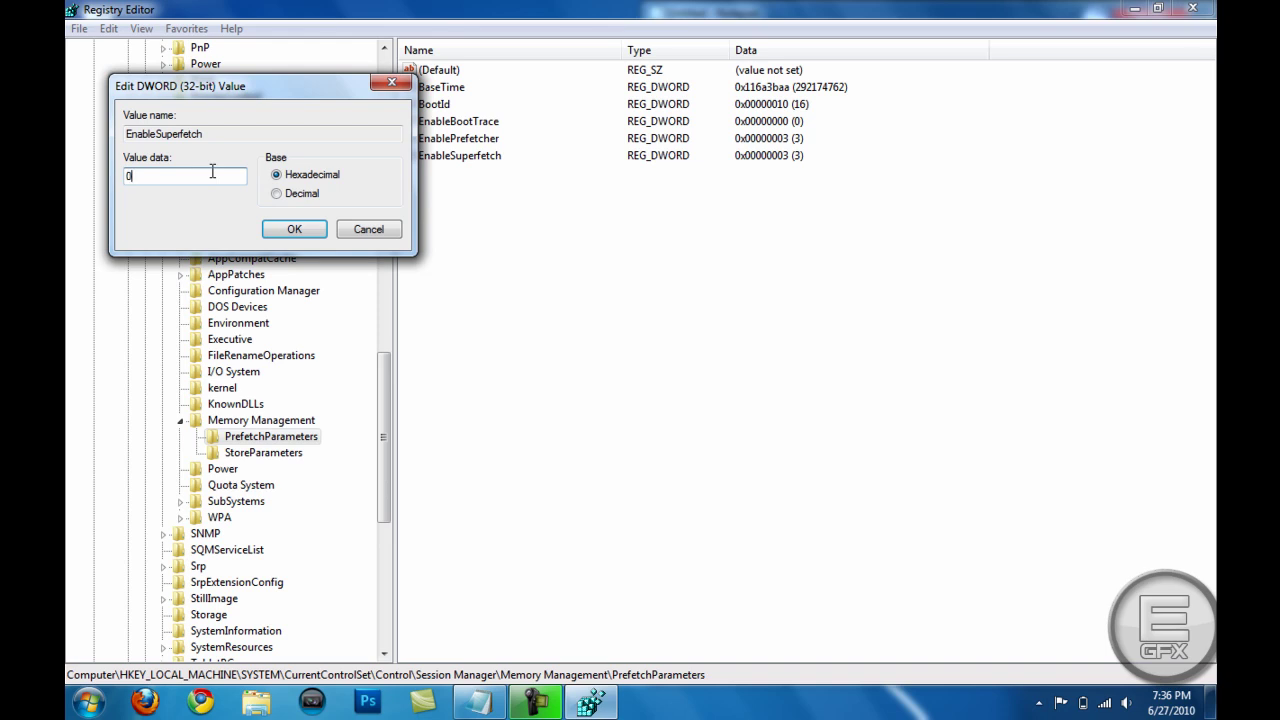
key(Return)
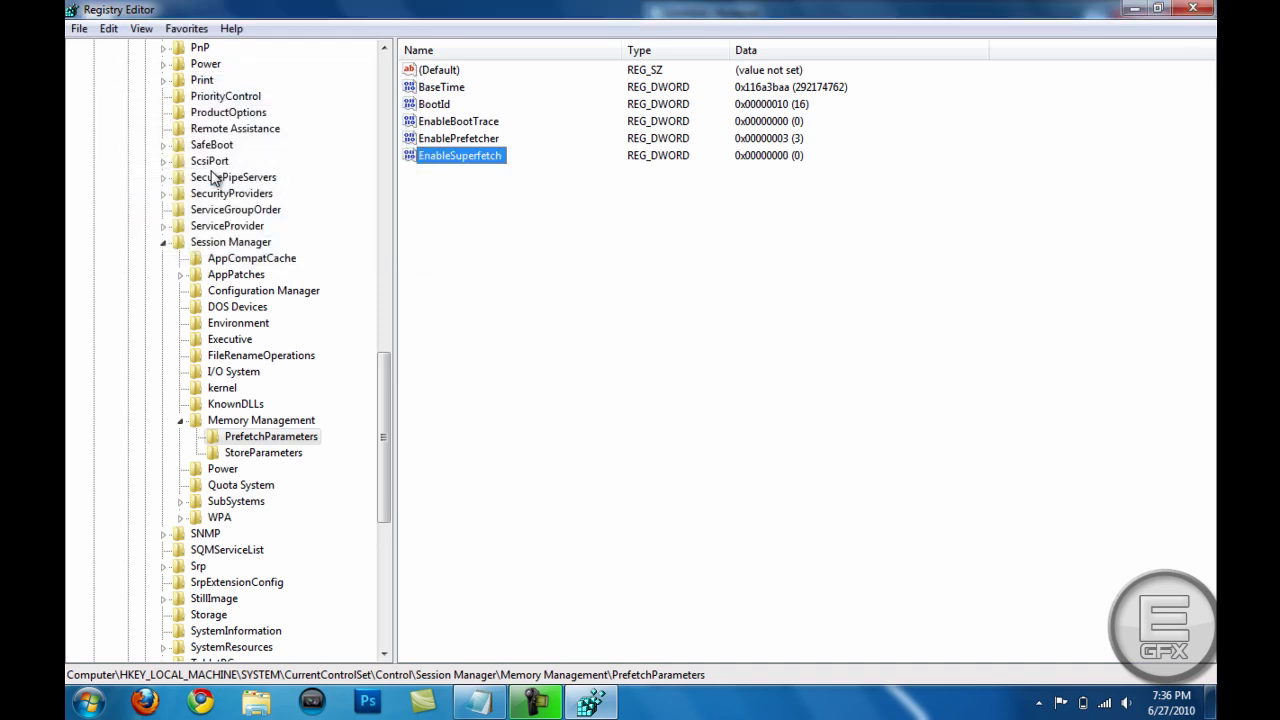
click(1193, 9)
Center the notes and launch Windows Features from a 'windows features' search.
drag(1006, 18, 945, 111)
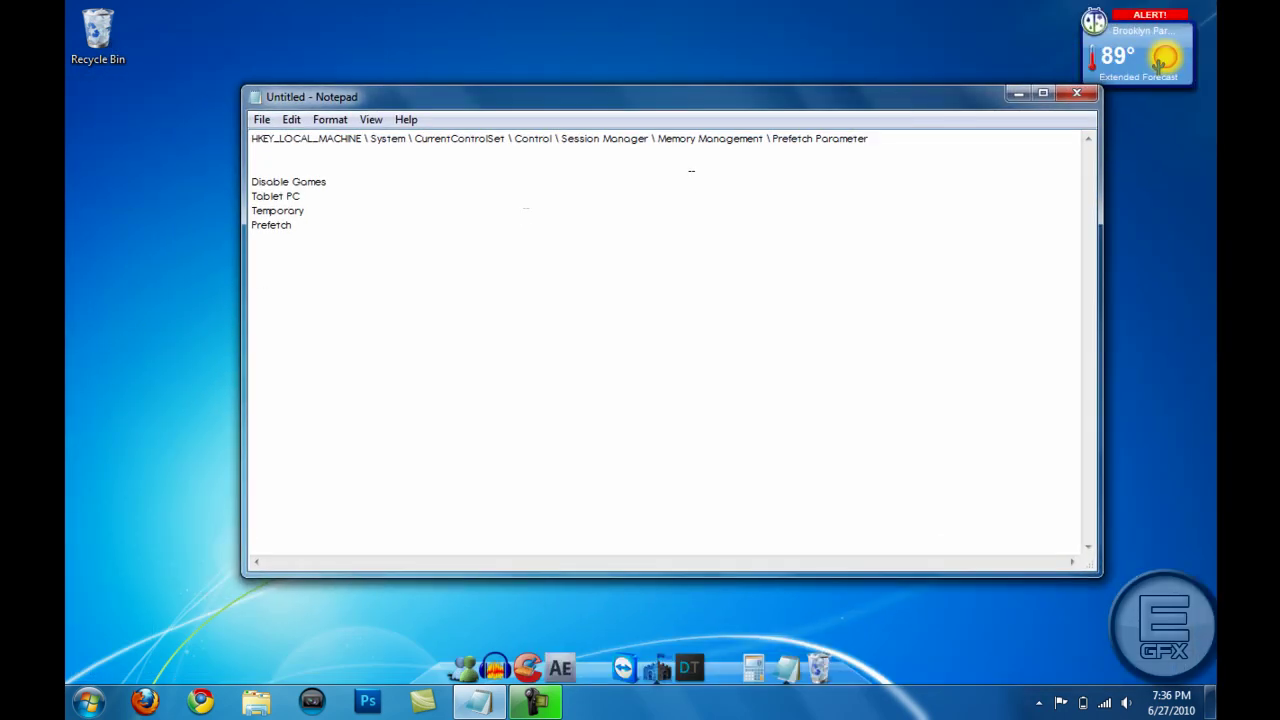
key(super)
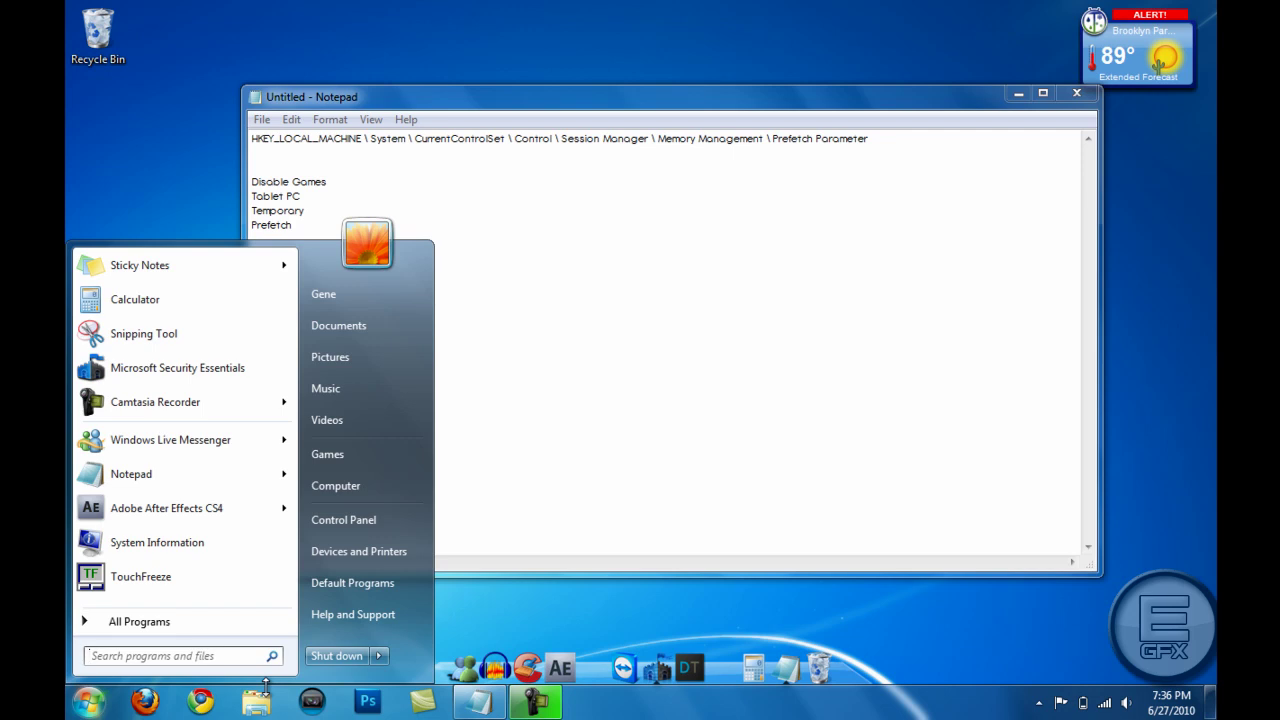
text(windows fe)
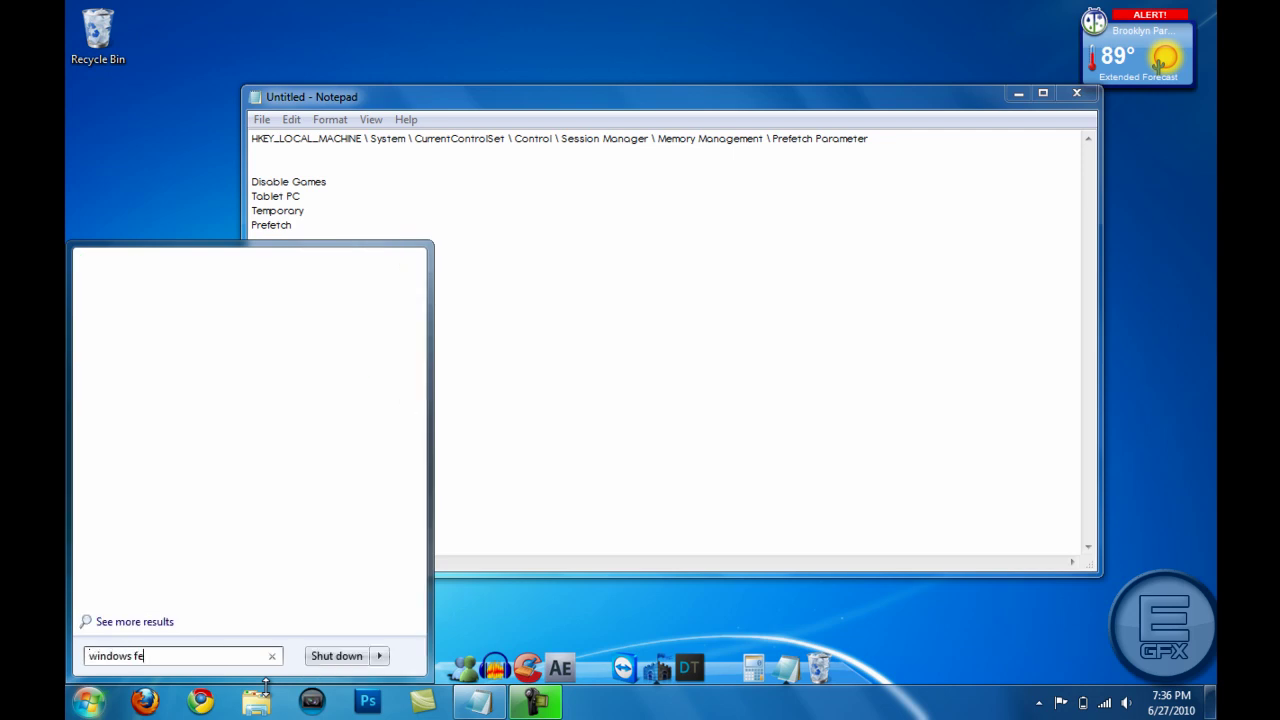
text(atures)
key(Return)
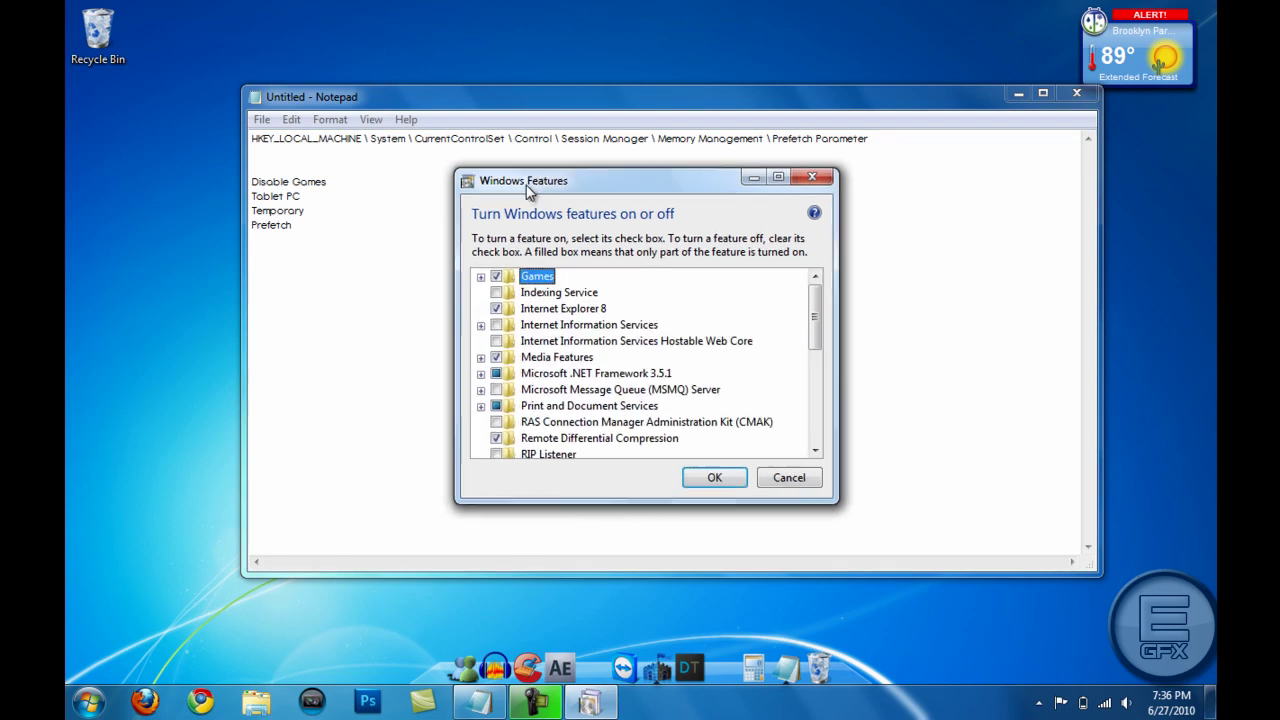
drag(526, 185, 600, 145)
Turn off the Games feature and look through the .NET Framework 3.5.1 components.
click(568, 232)
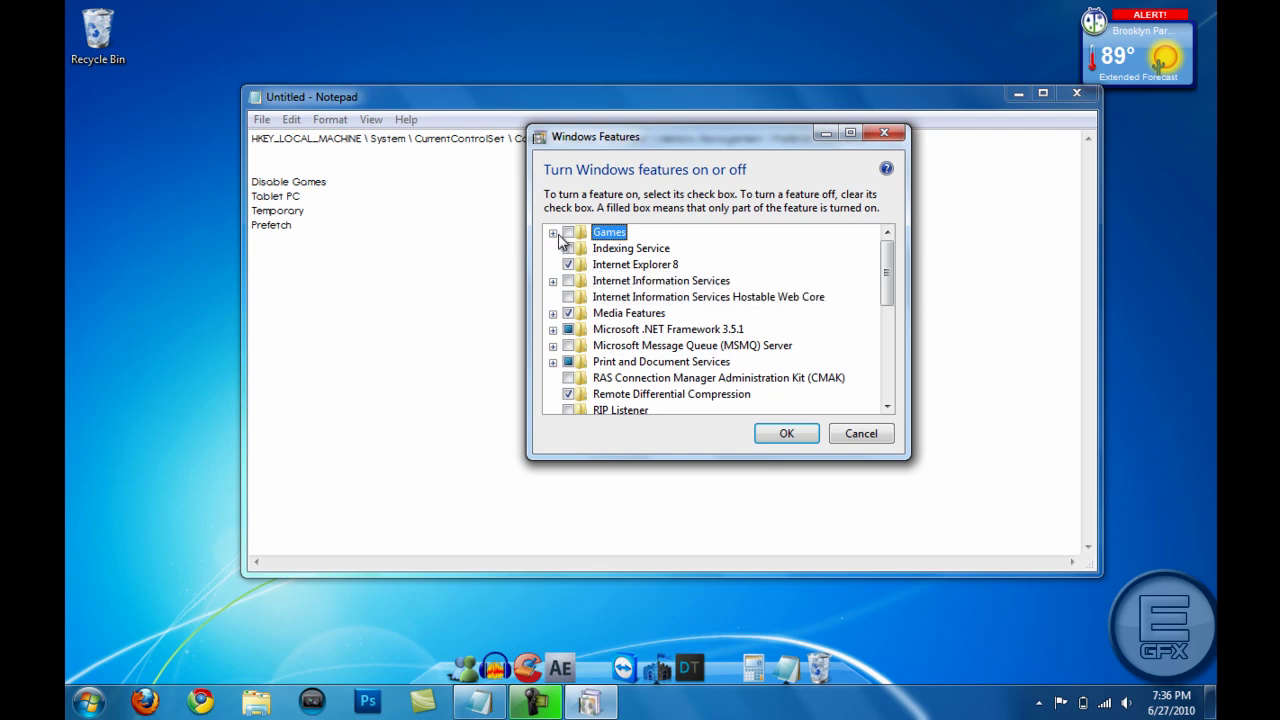
click(553, 233)
click(554, 234)
drag(893, 287, 870, 297)
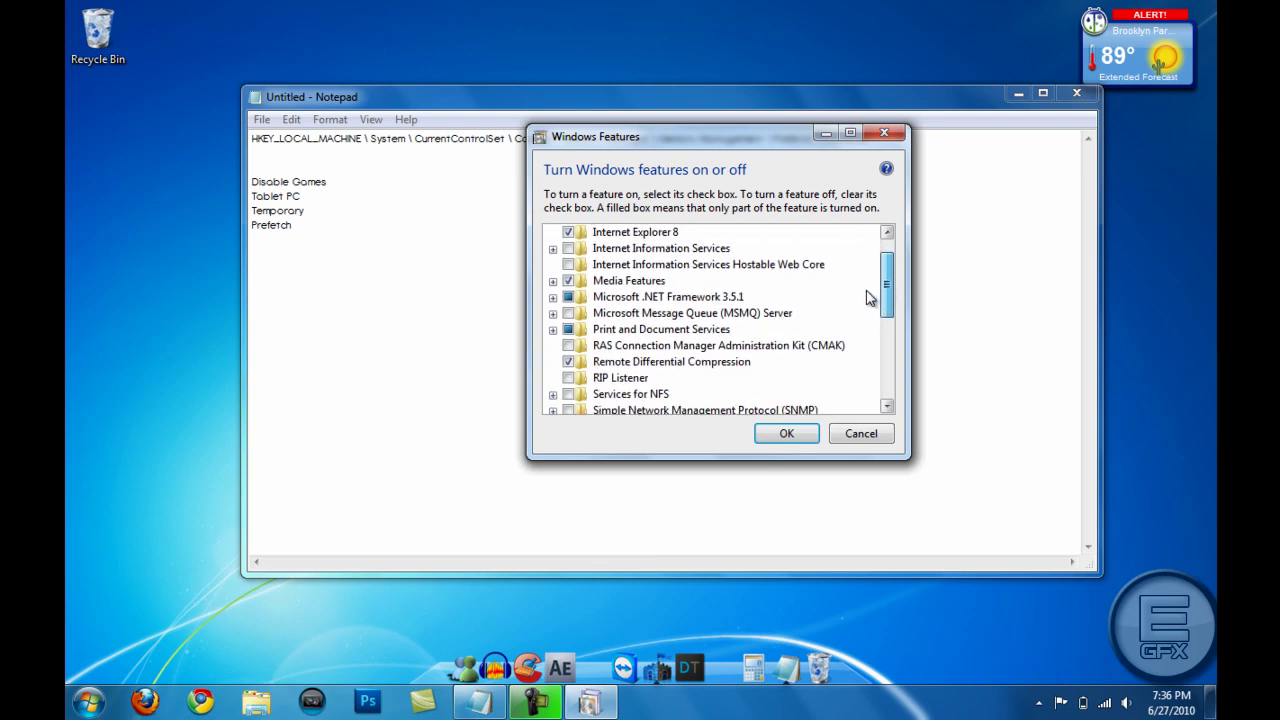
click(553, 298)
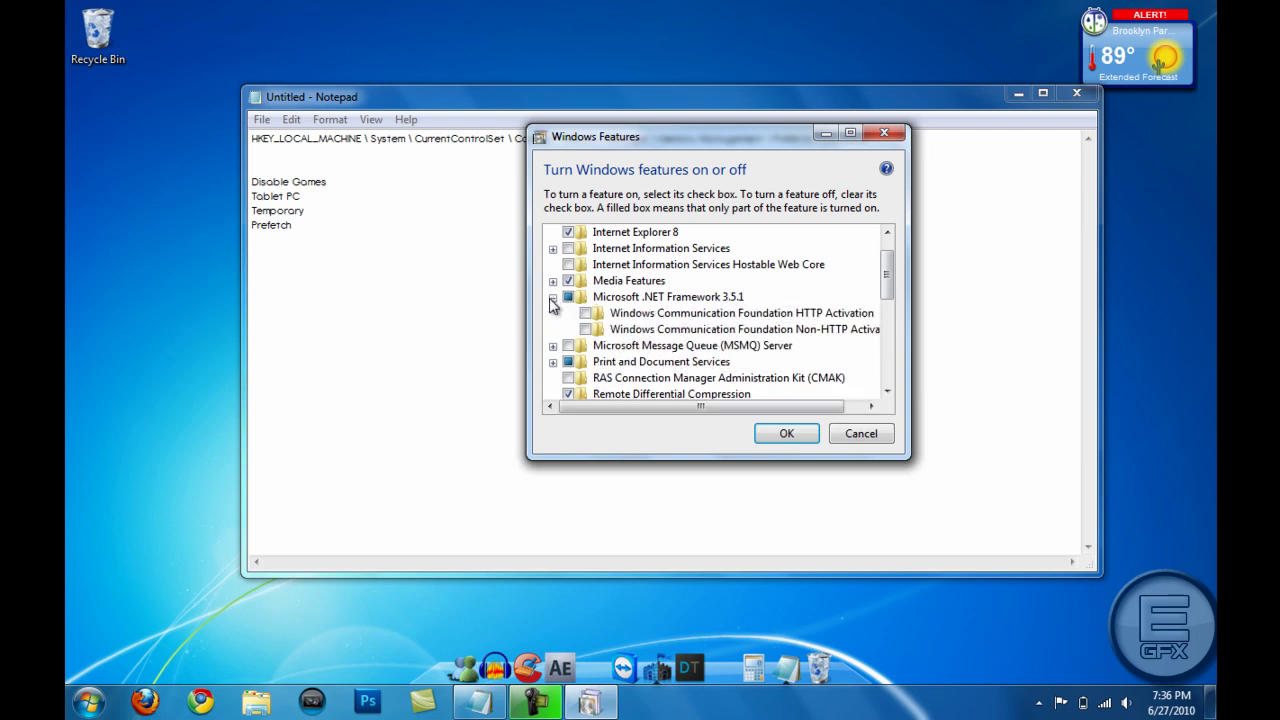
click(585, 313)
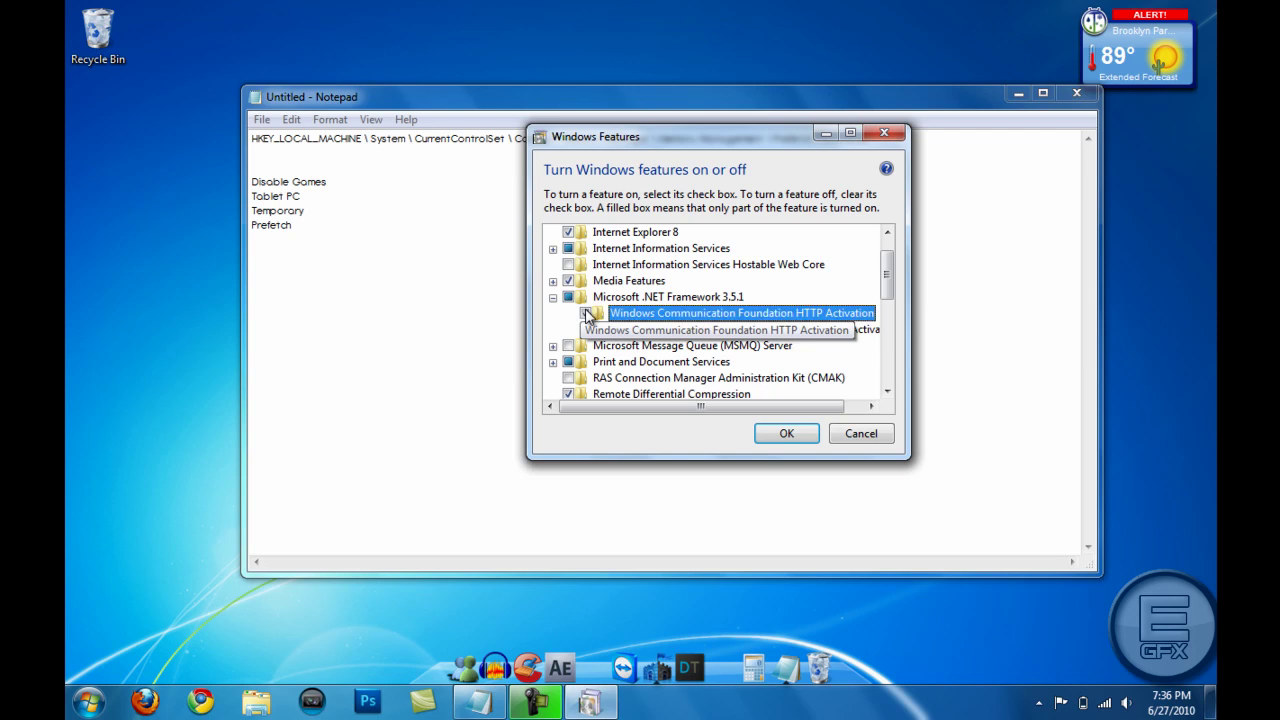
click(586, 329)
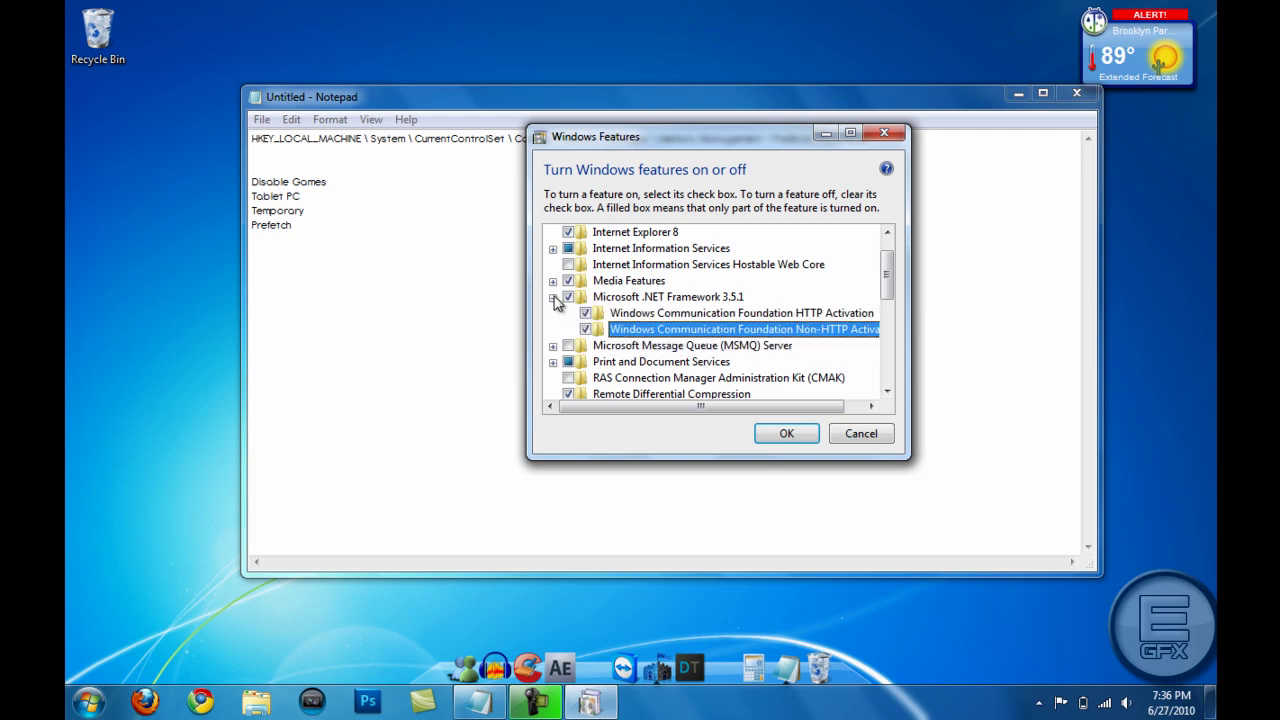
click(553, 297)
drag(891, 284, 866, 351)
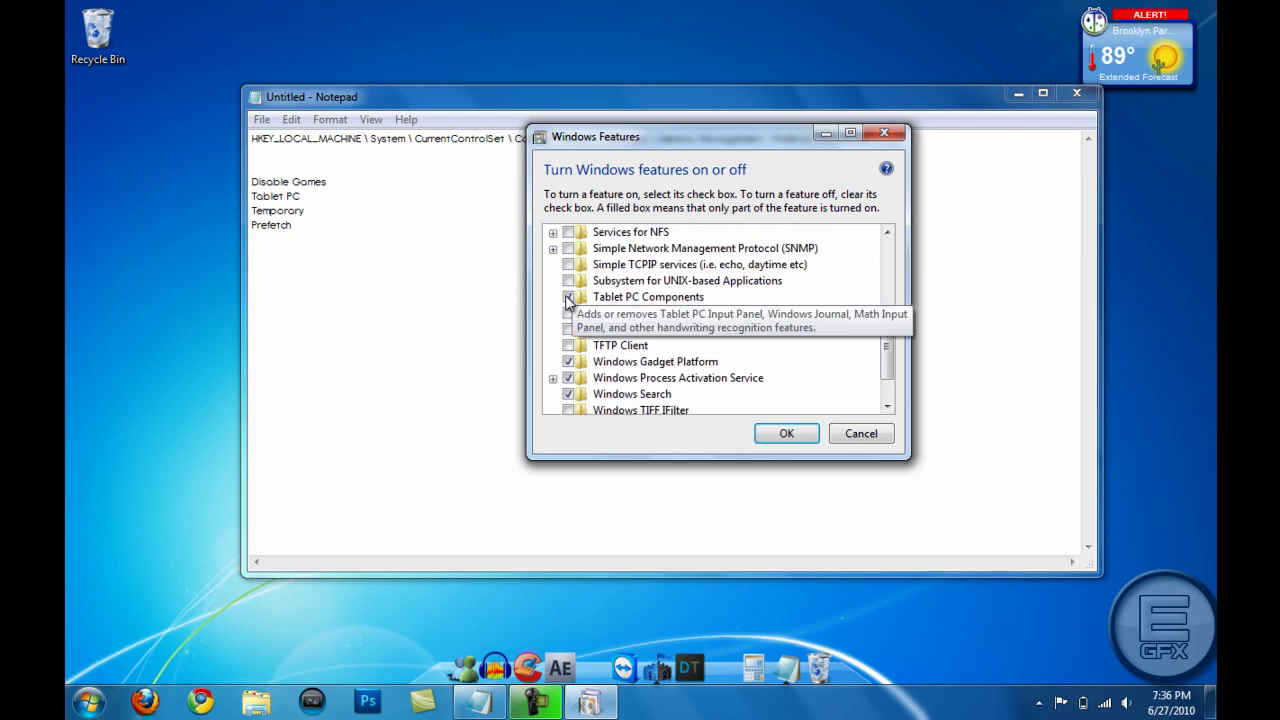
Uncheck Tablet PC Components, apply the changes, and choose Restart Later.
click(567, 298)
click(779, 432)
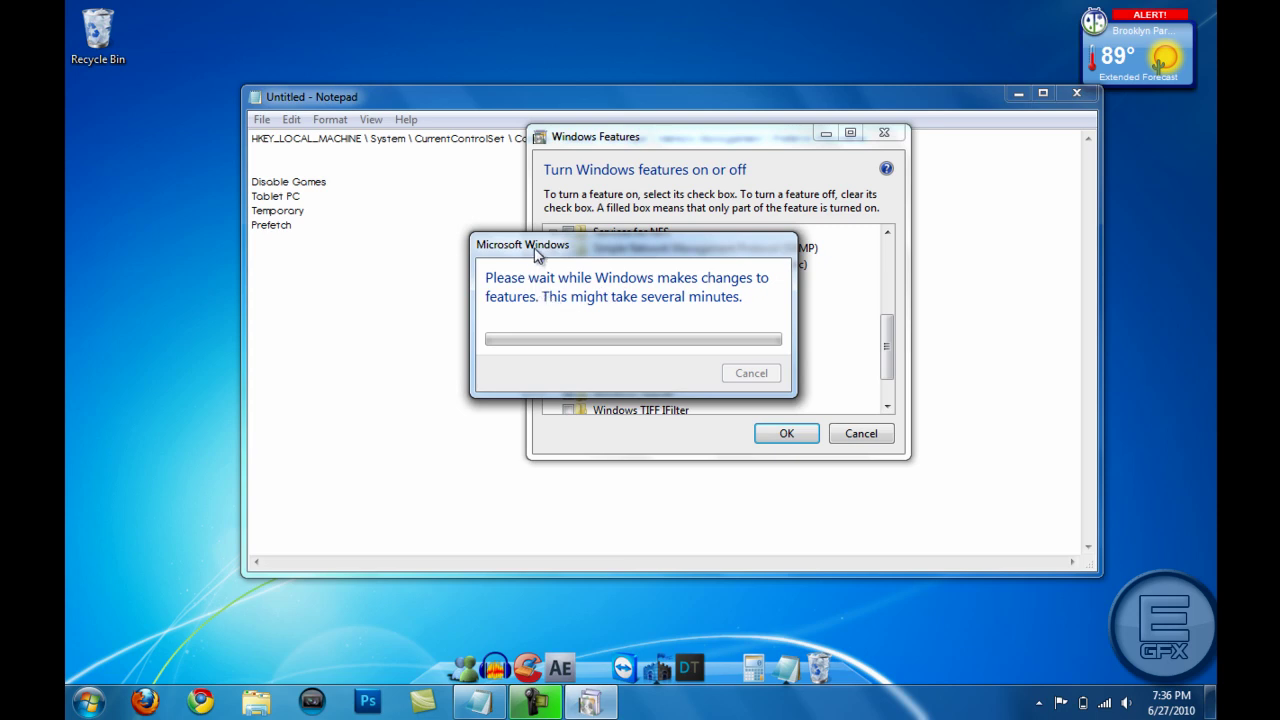
drag(537, 255, 598, 276)
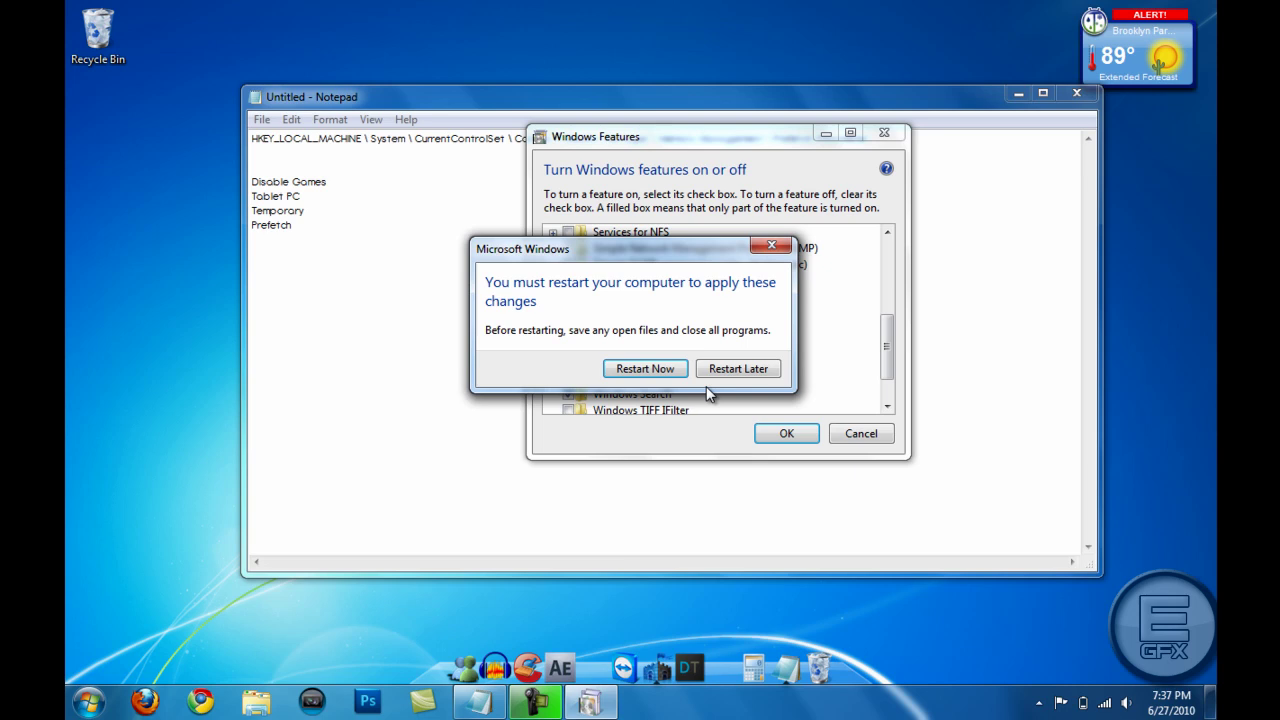
click(737, 370)
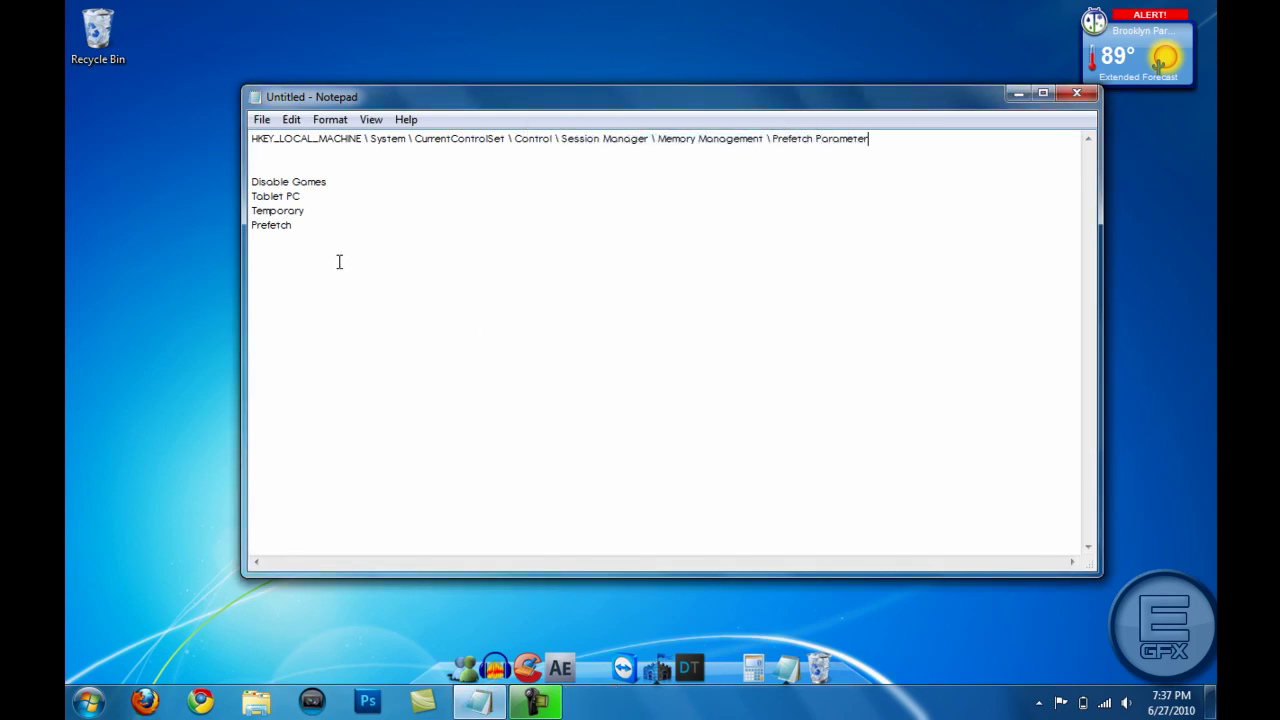
Open the %temp% folder through the Run command.
click(89, 702)
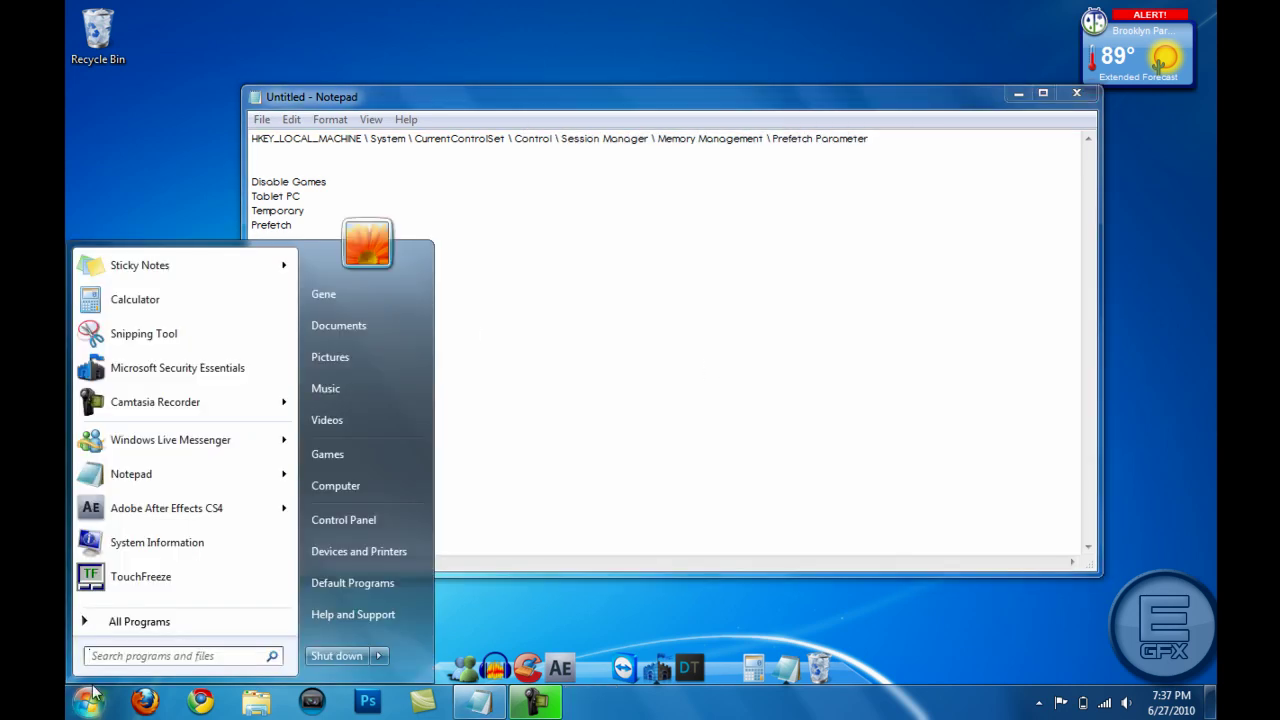
text(rubn)
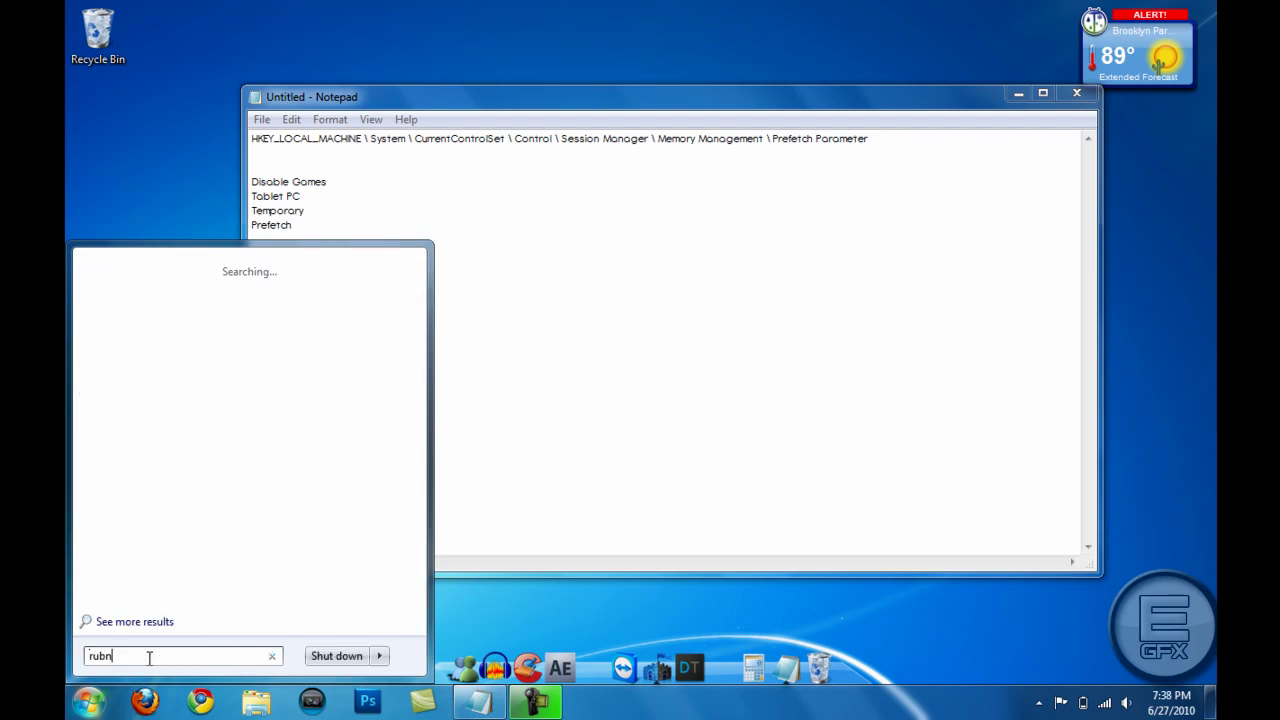
text(n)
key(Return)
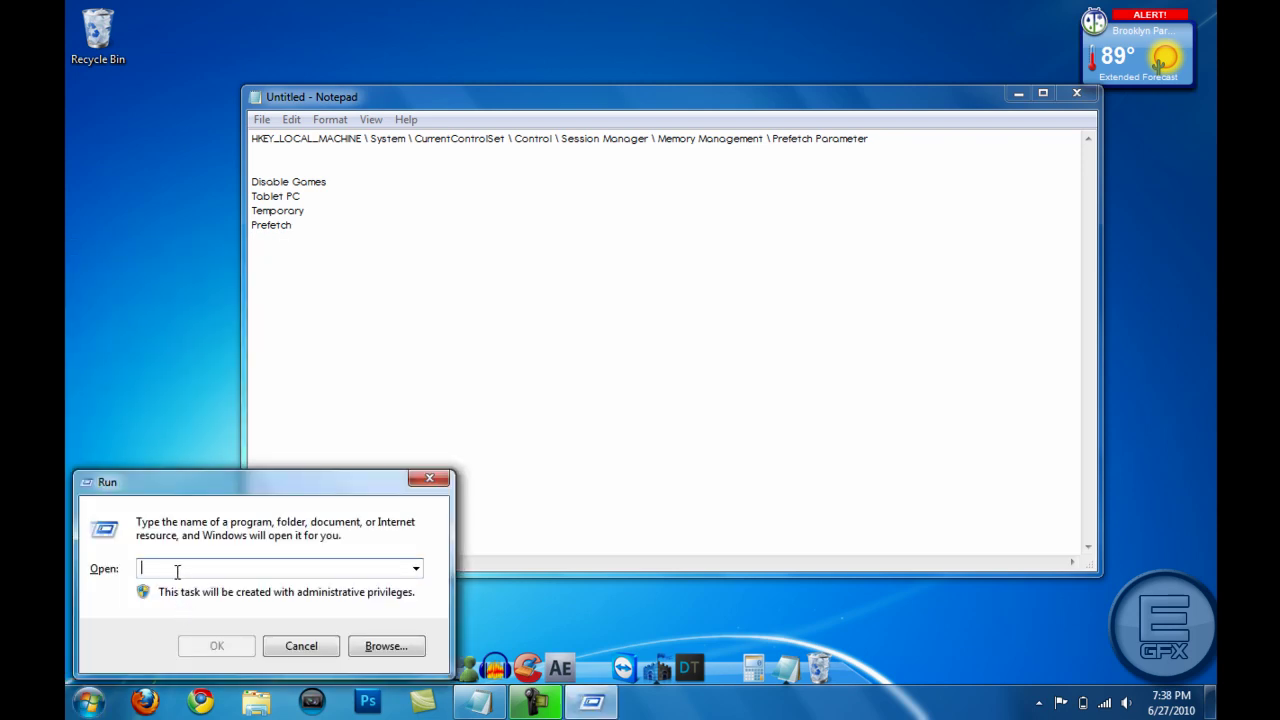
text(%)
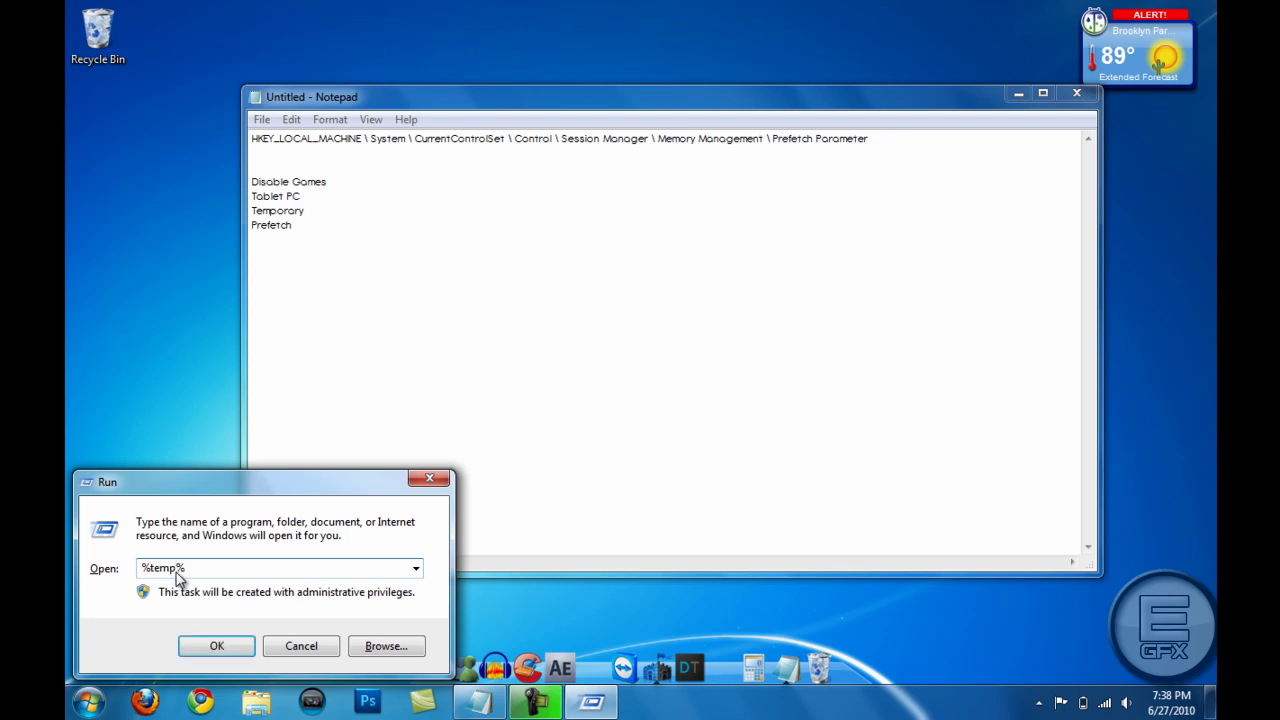
text(temp%)
key(Return)
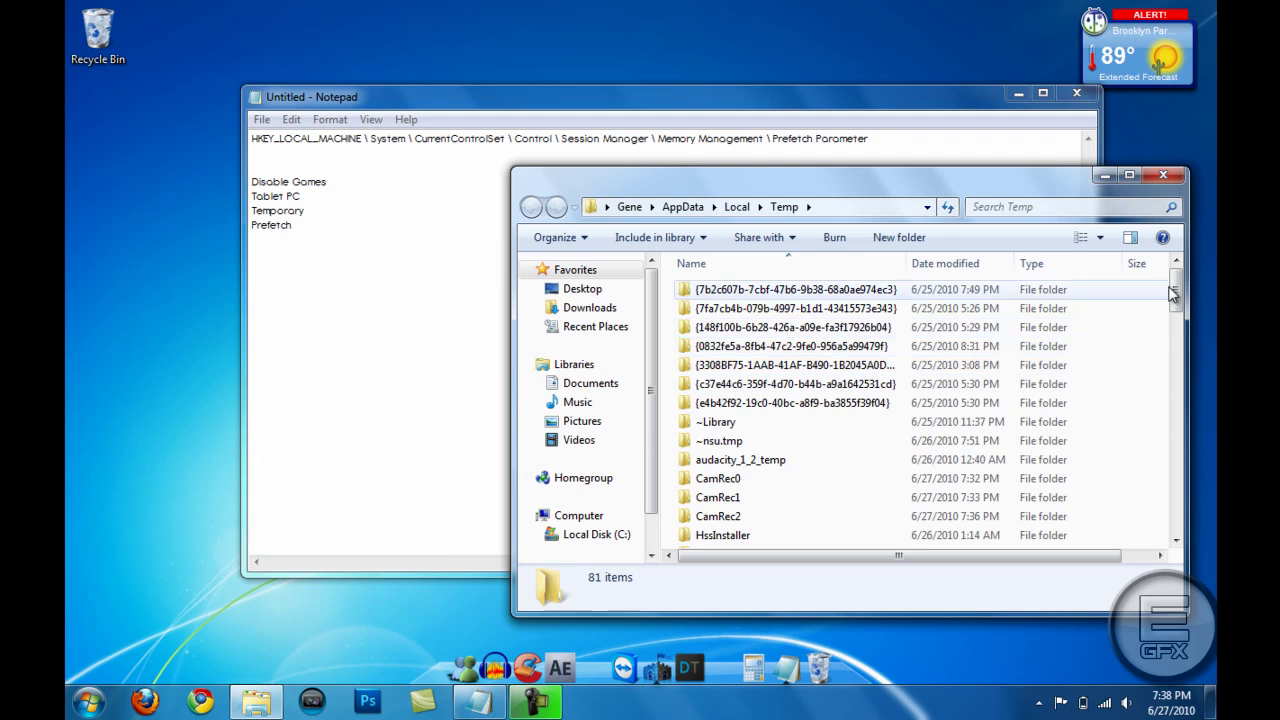
drag(1173, 292, 1143, 527)
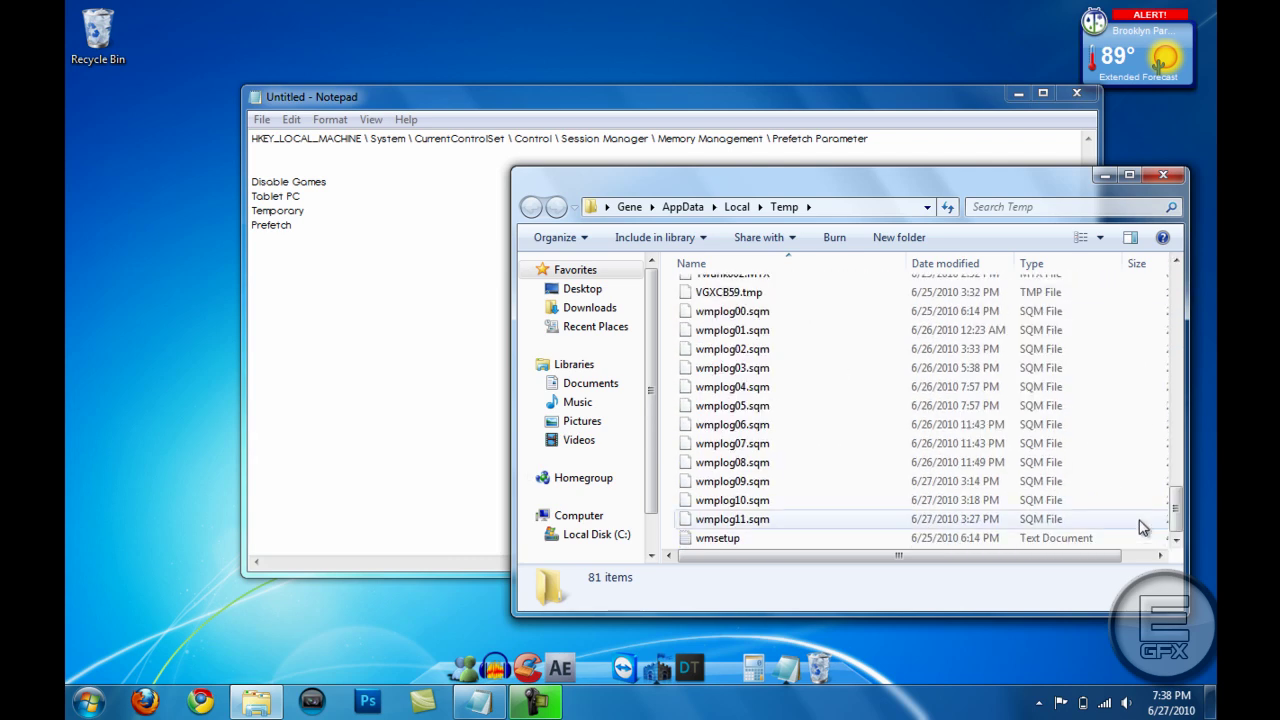
Delete all Temp items to the Recycle Bin, skipping every locked or in-use item.
key(ctrl+a)
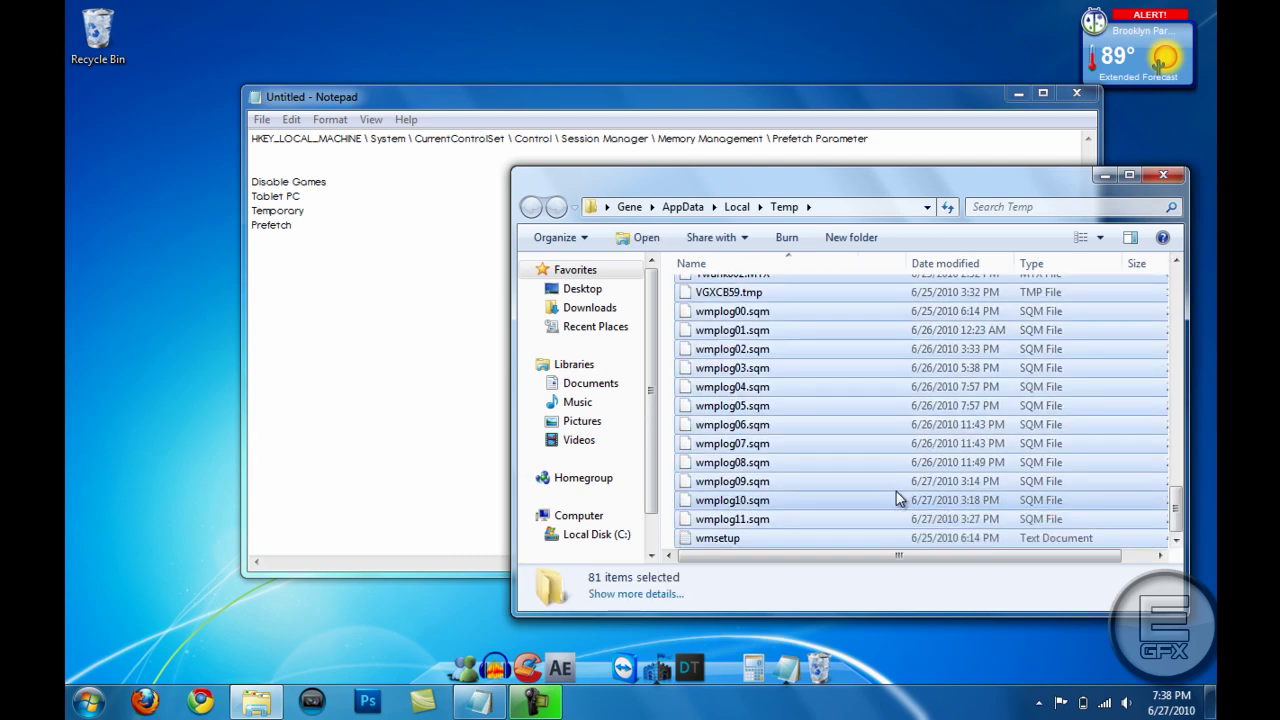
key(Delete)
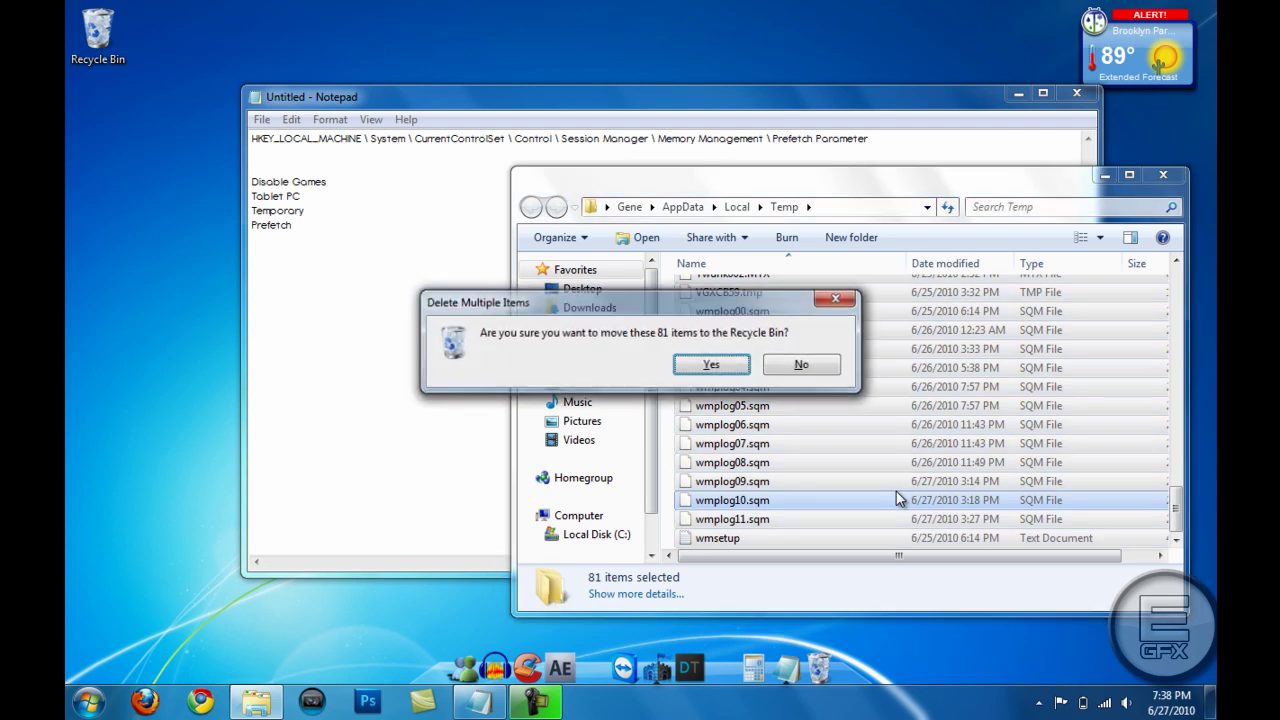
key(Return)
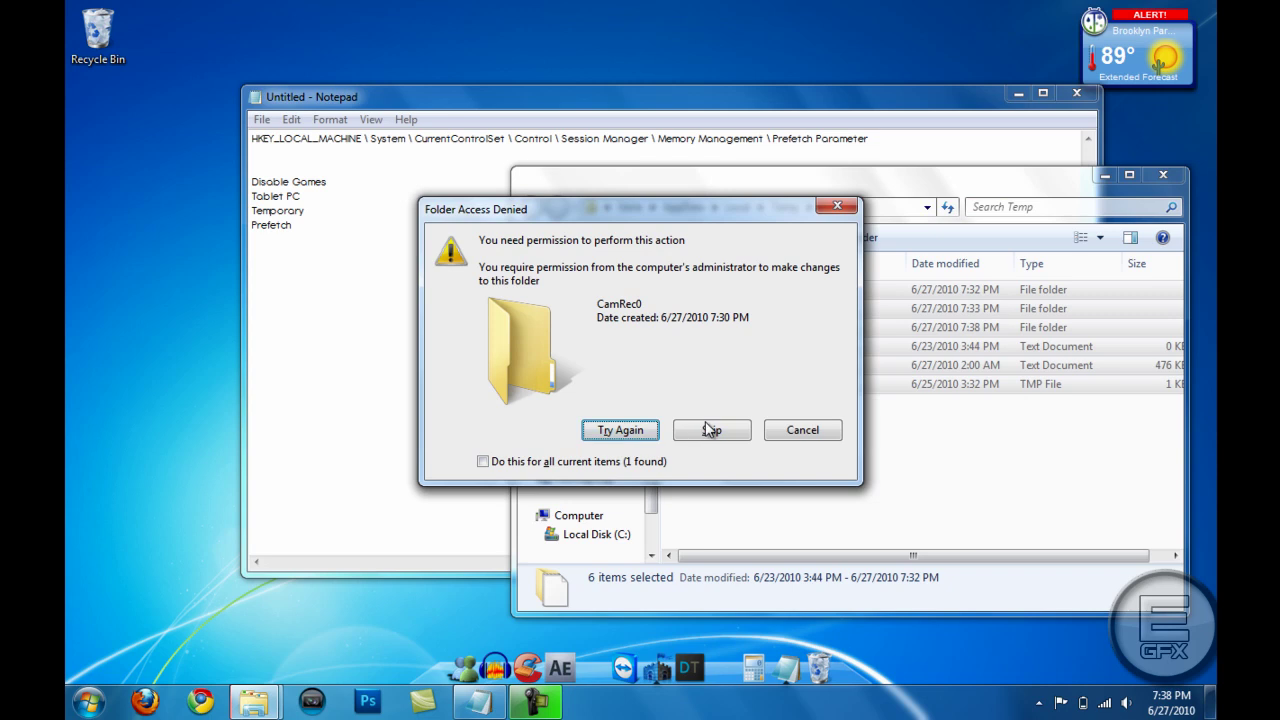
click(708, 432)
click(708, 432)
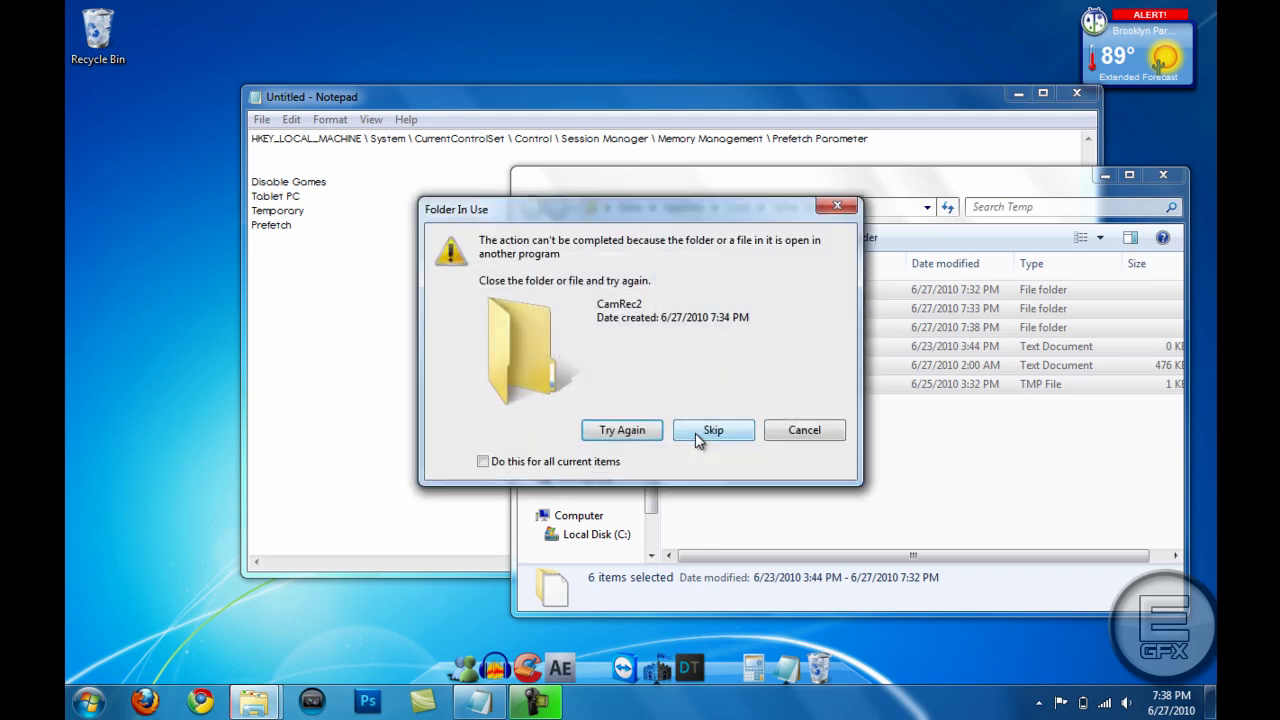
click(708, 432)
click(698, 441)
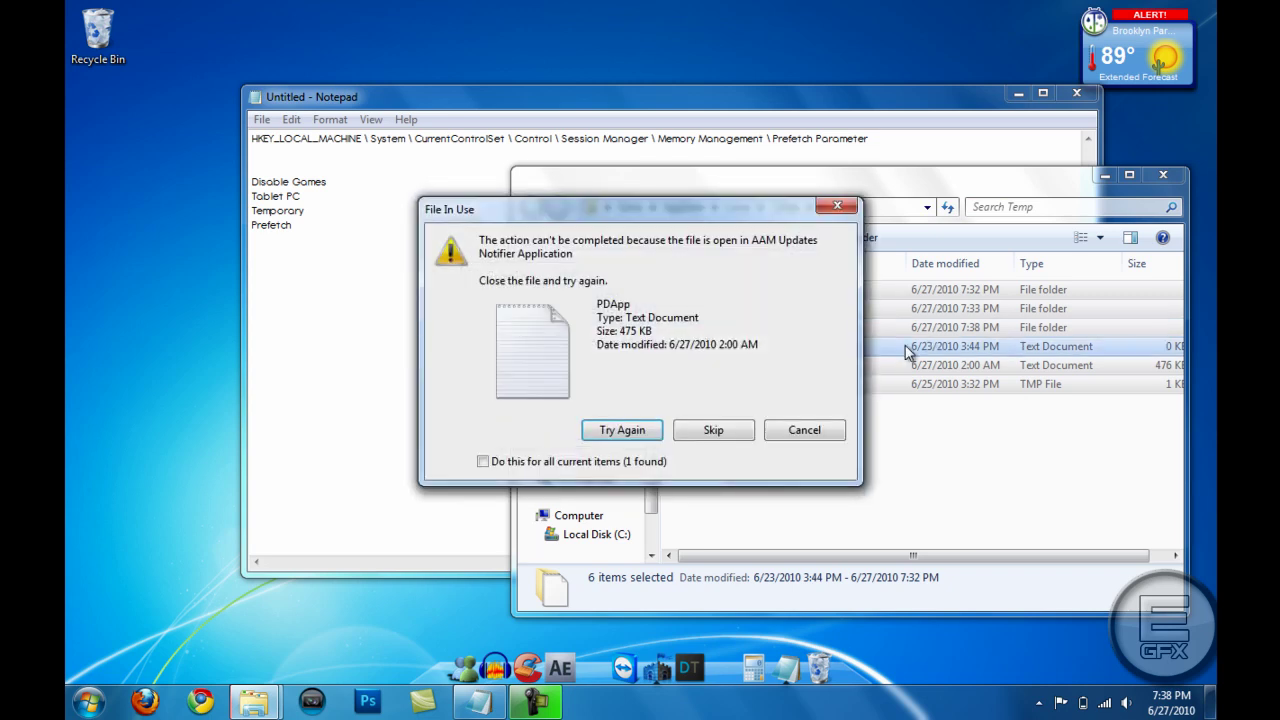
click(560, 461)
click(713, 430)
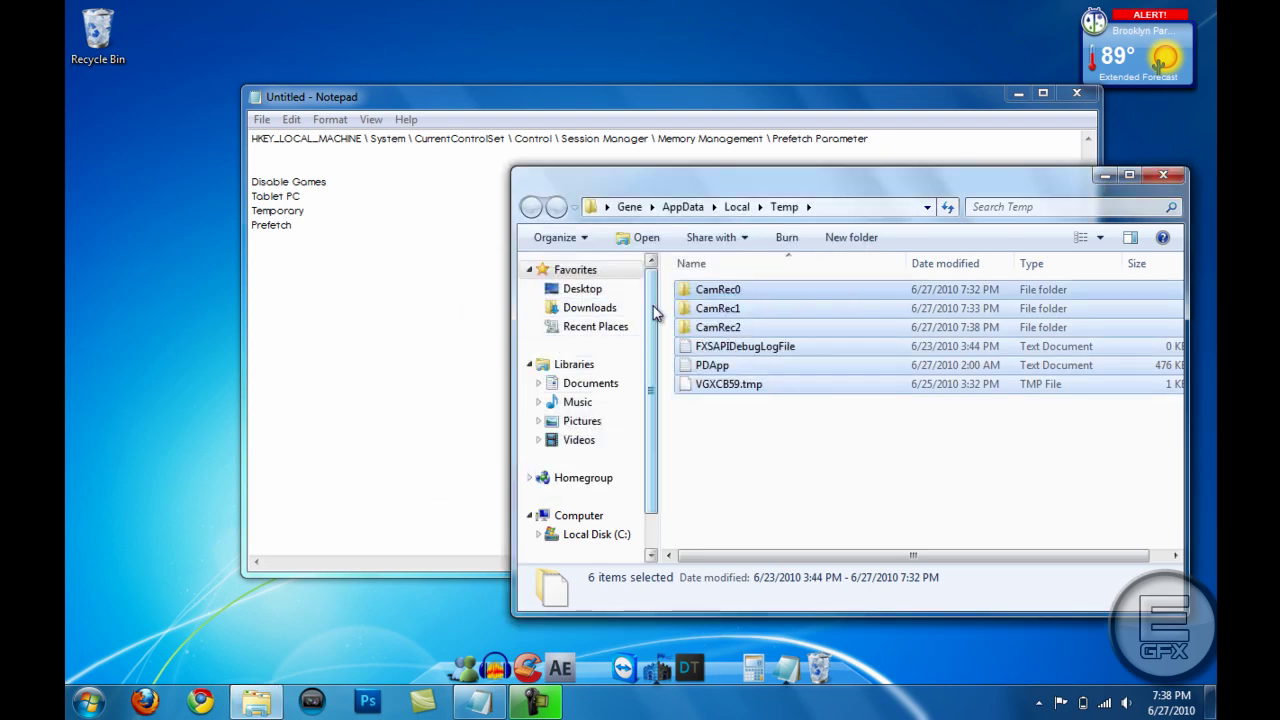
Deselect the six leftover Temp items and close the Temp folder window.
click(763, 503)
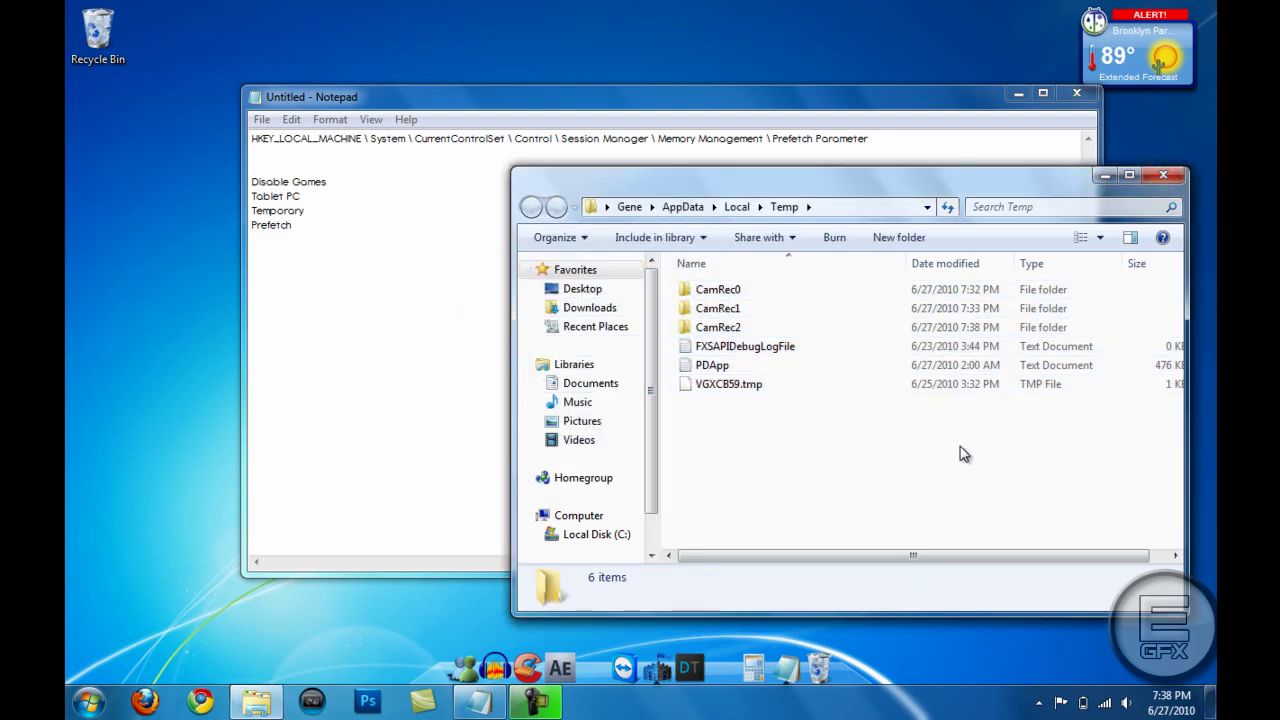
drag(717, 470, 856, 455)
drag(974, 185, 866, 212)
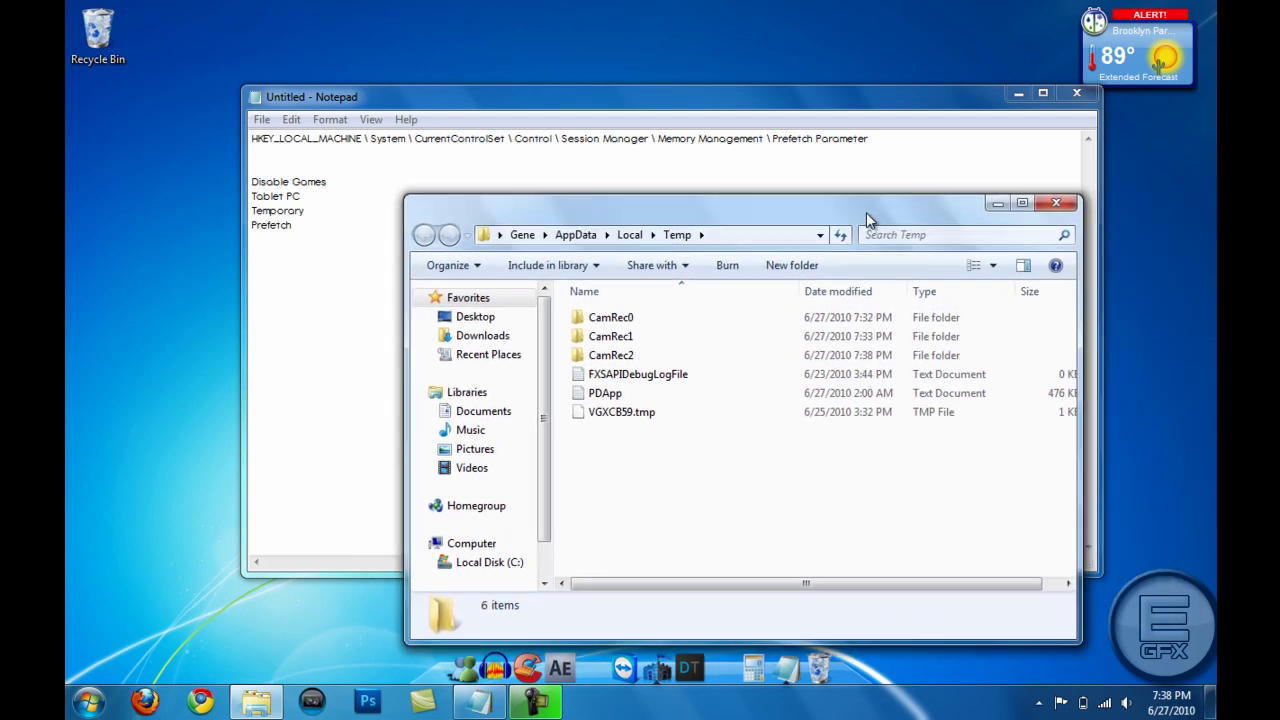
click(1057, 203)
Open the Windows Prefetch folder by entering 'prefetch' in the Run command.
click(88, 702)
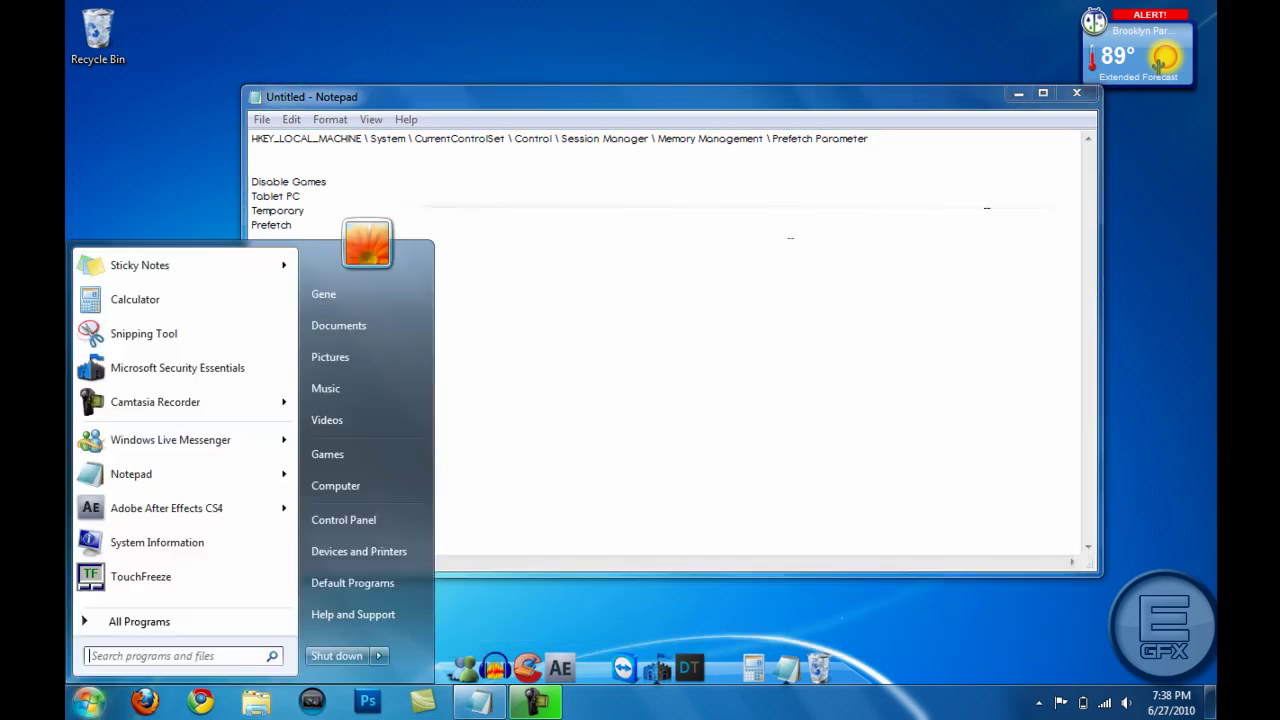
text(run)
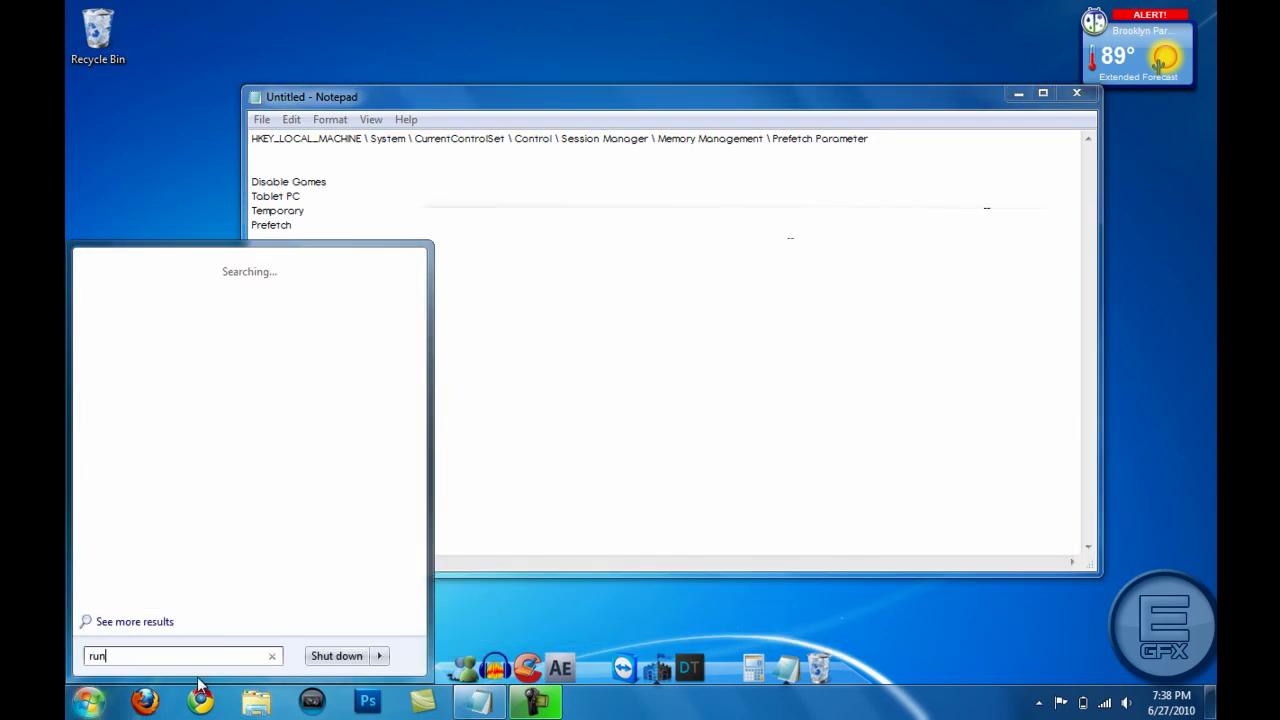
key(Return)
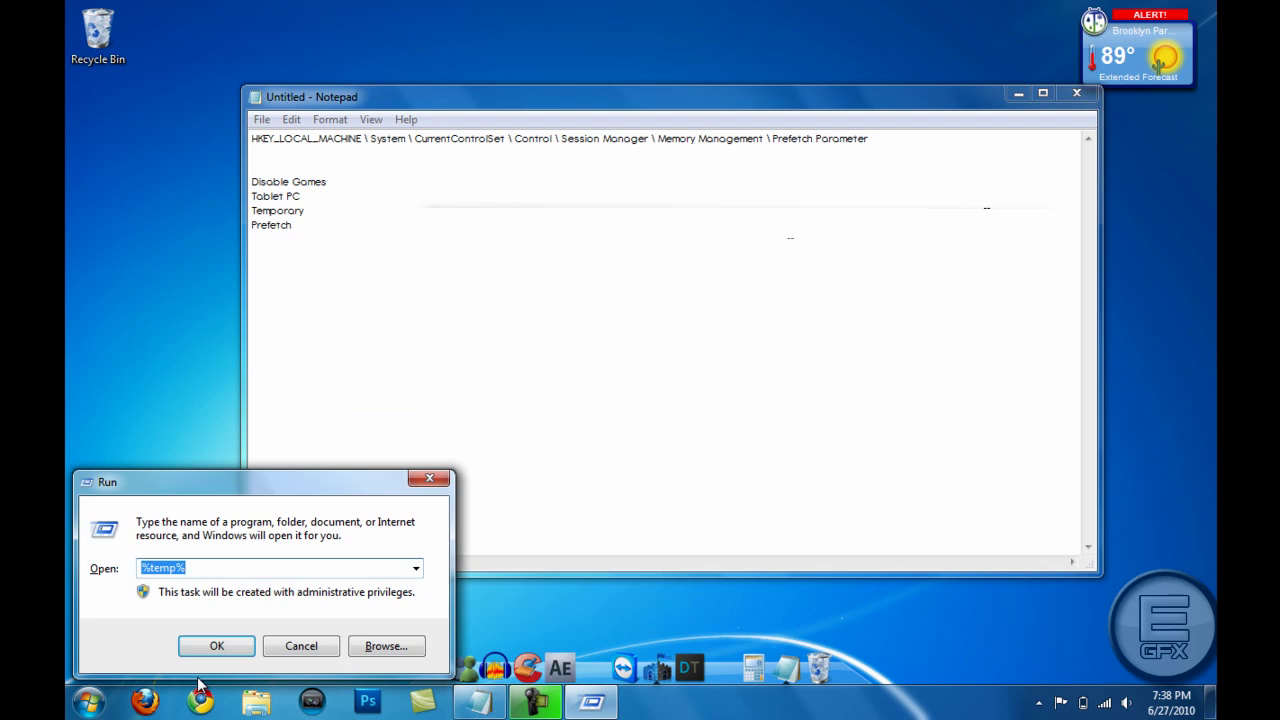
text(prefetch)
key(Return)
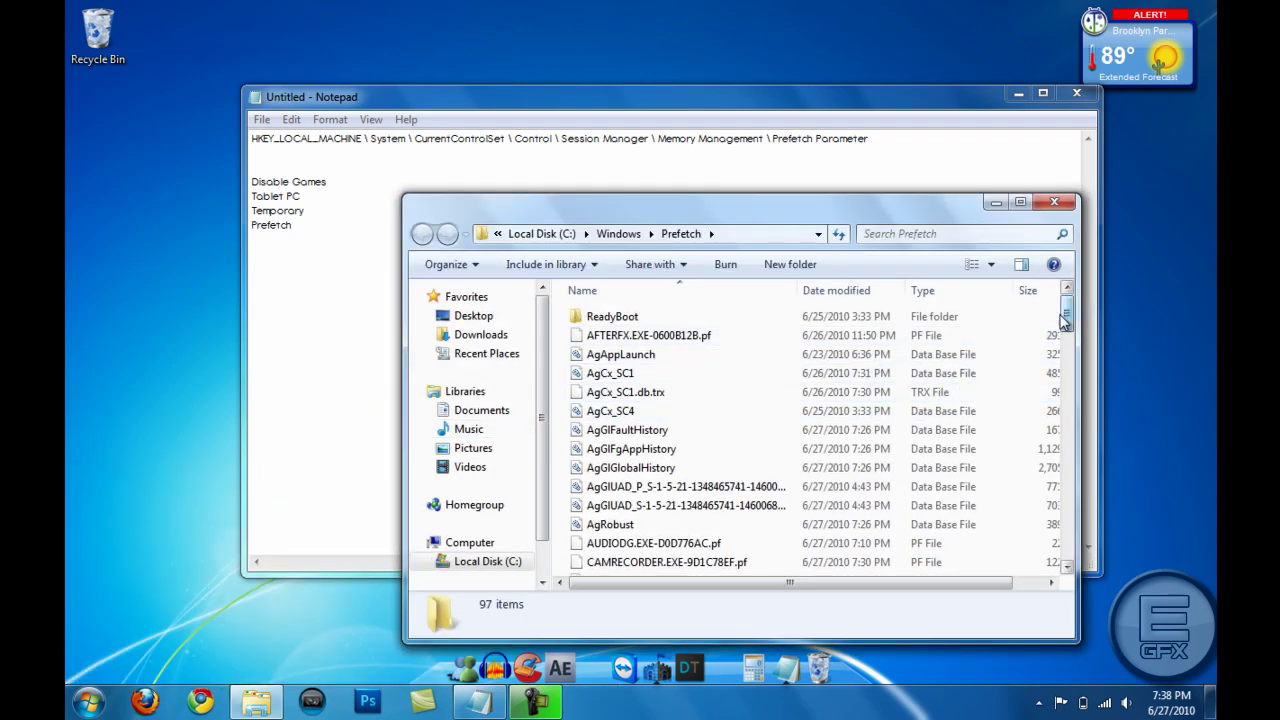
scroll(1051, 334, down, 20)
scroll(995, 602, up, 20)
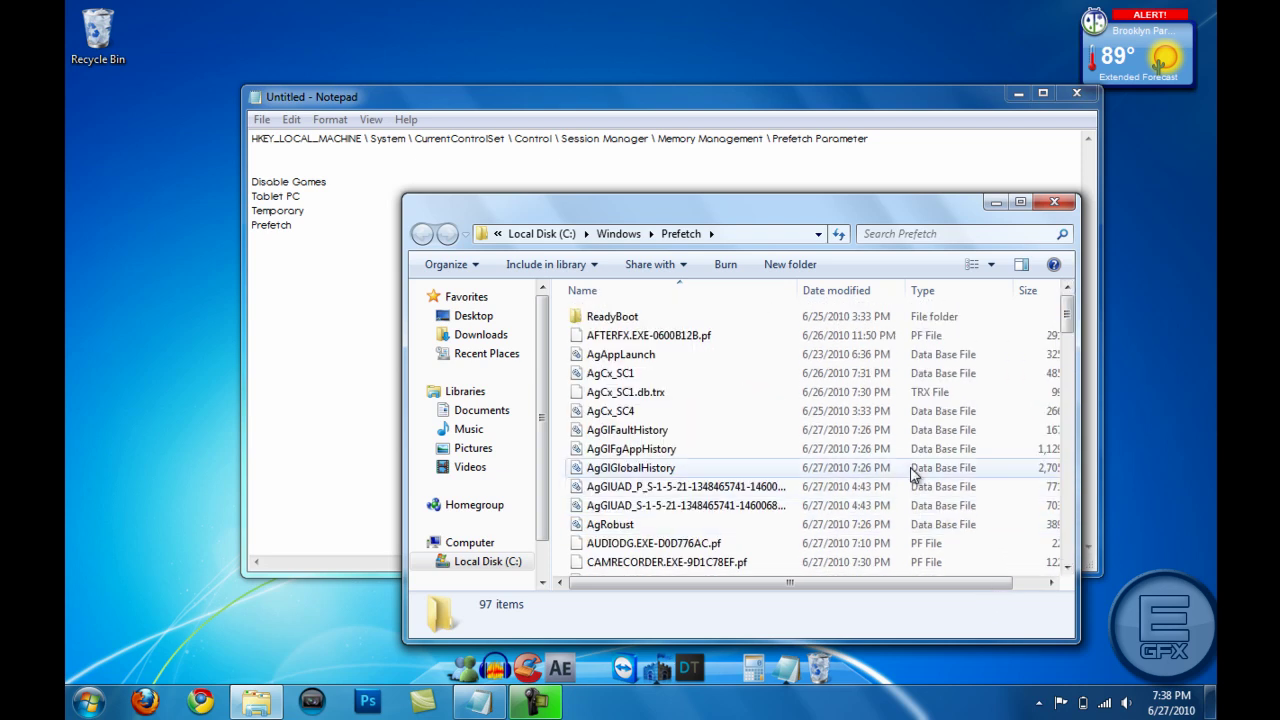
Select all 97 Prefetch items and delete them to the Recycle Bin.
key(ctrl+a)
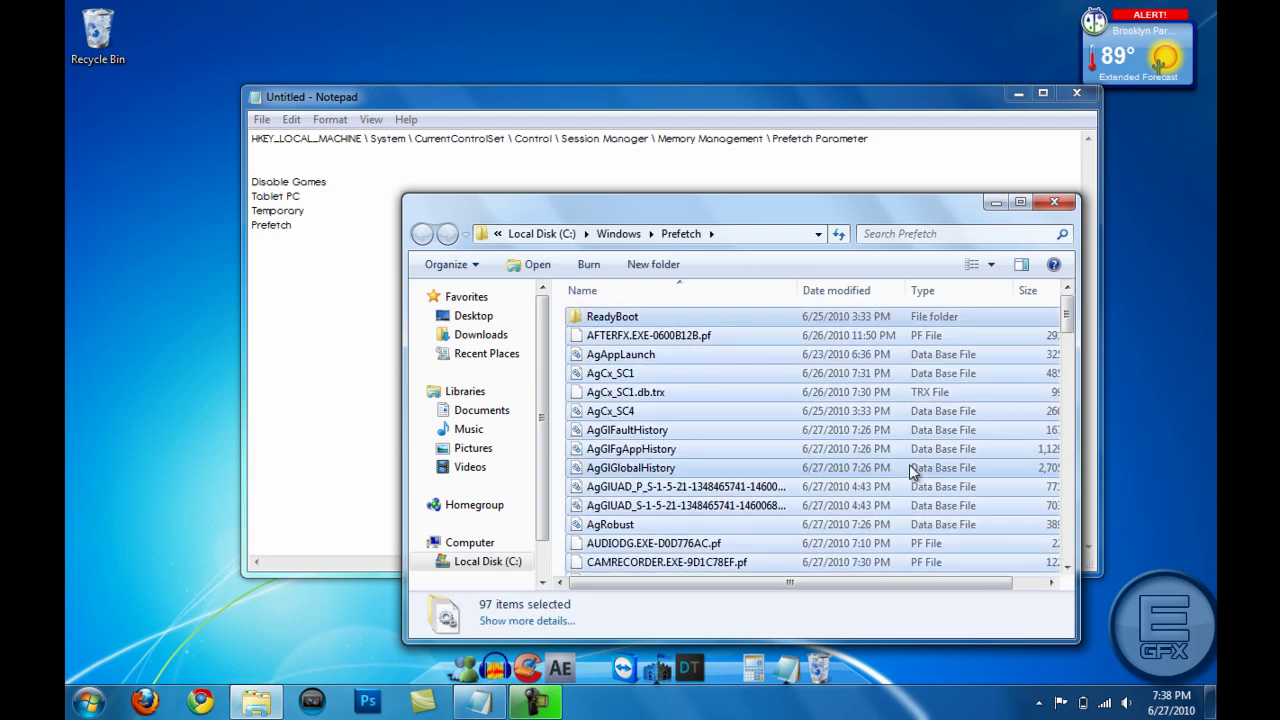
key(Delete)
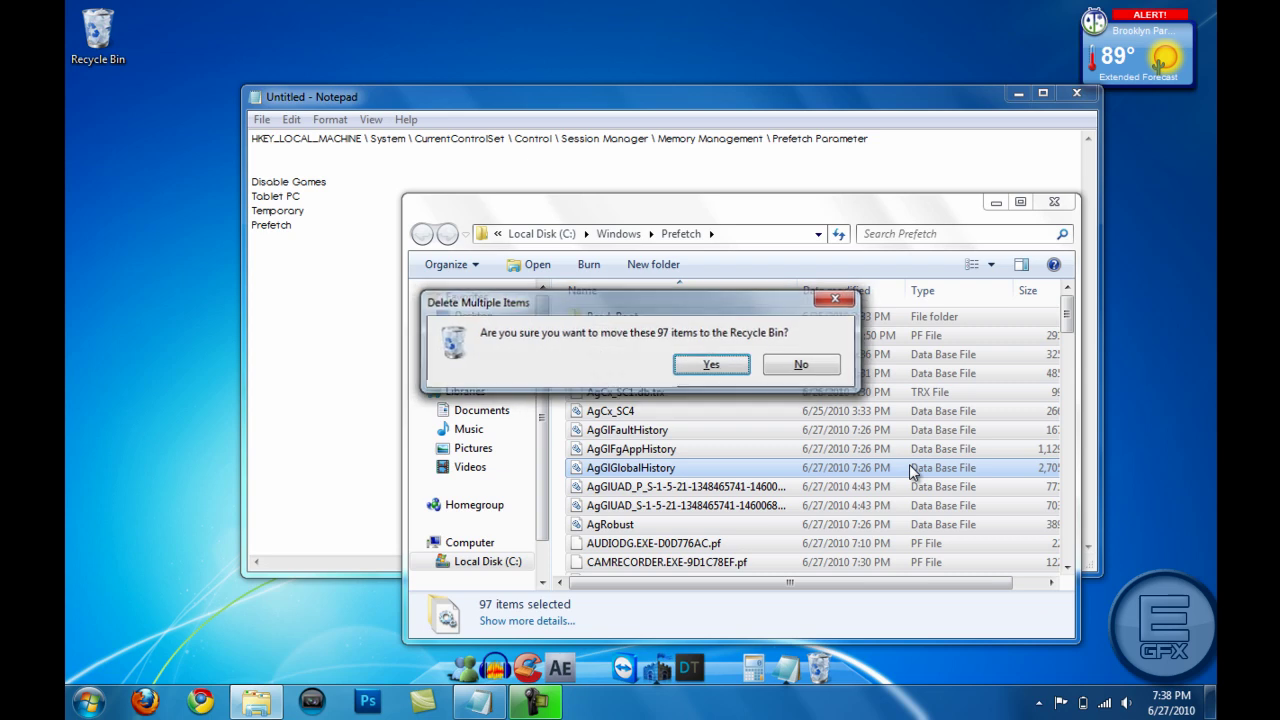
key(Return)
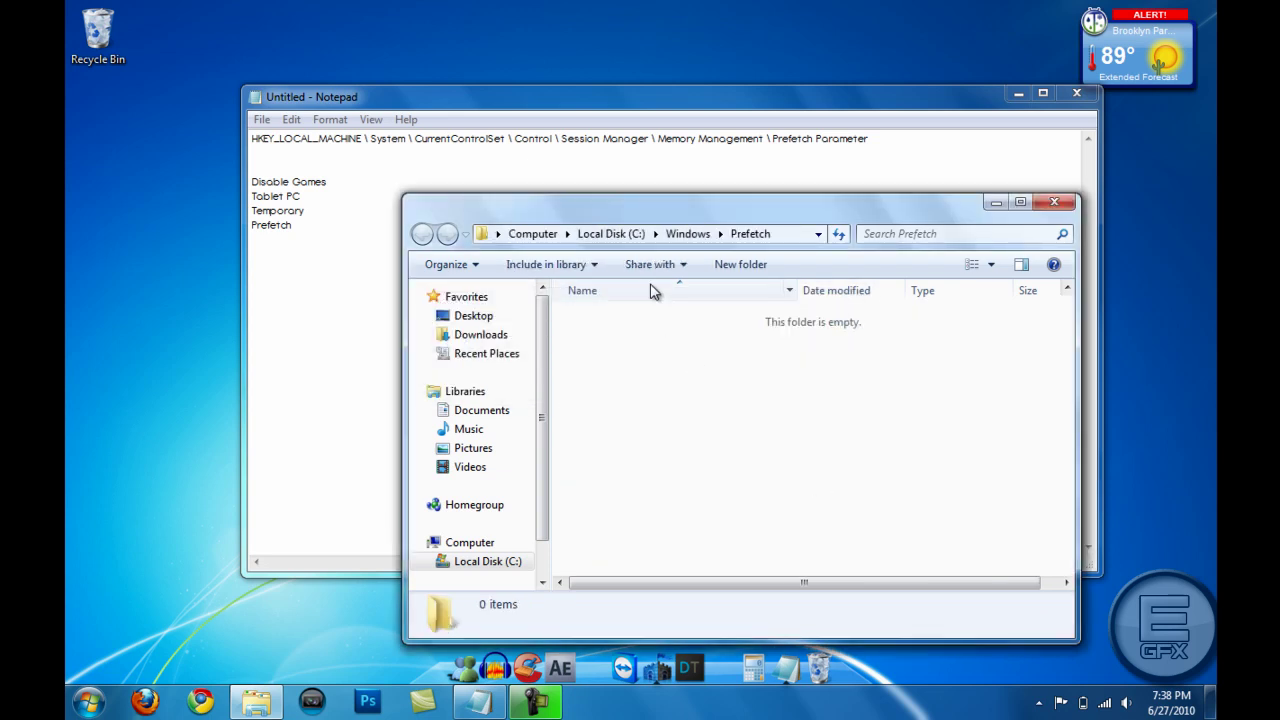
Close the empty Prefetch window and nudge the Notepad notes slightly left.
click(1054, 201)
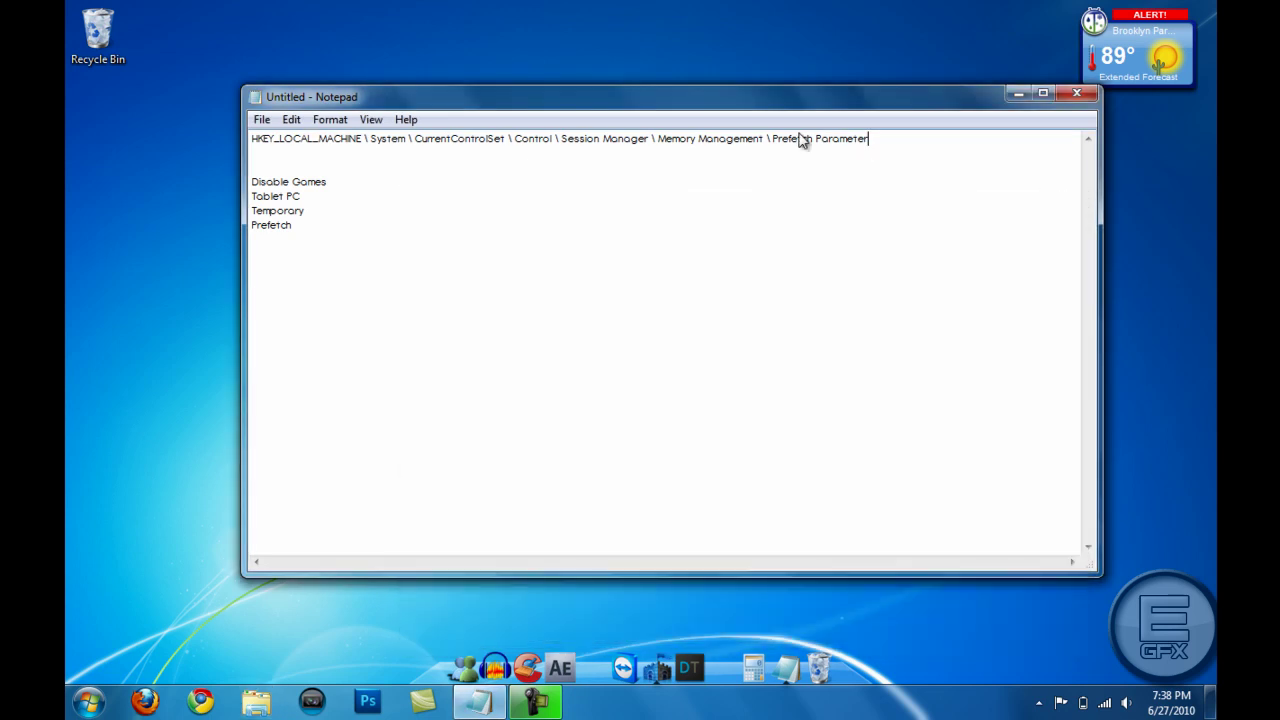
drag(735, 103, 684, 85)
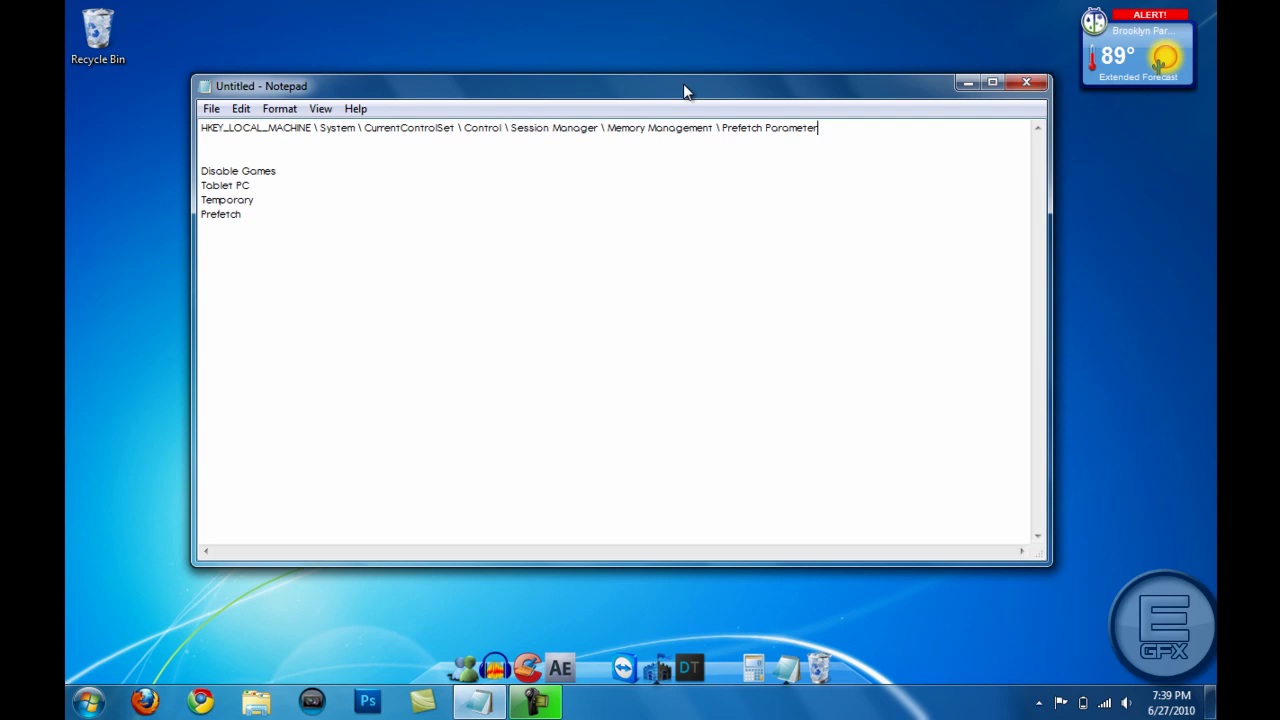